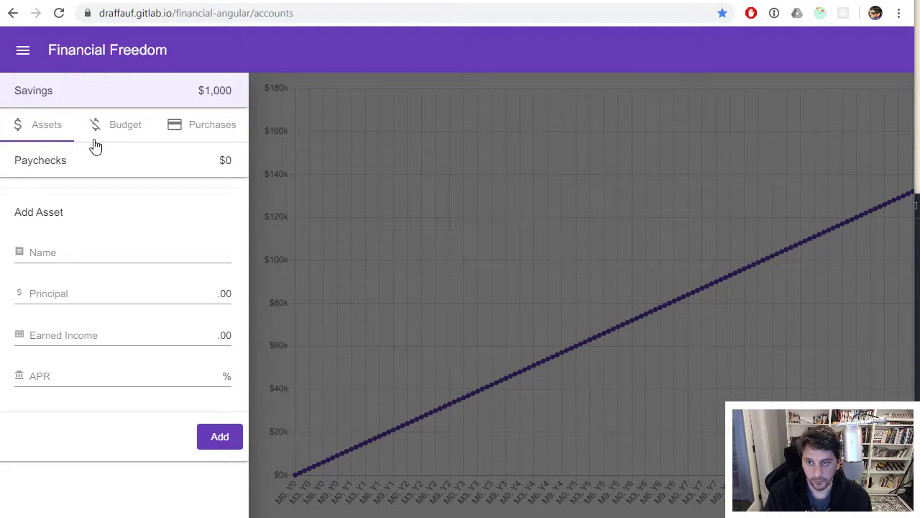
Browse the Budget, Purchases and Assets lists in the side panel
{"action": "left_click", "coordinate": [123, 131]}
{"action": "left_click", "coordinate": [213, 127]}
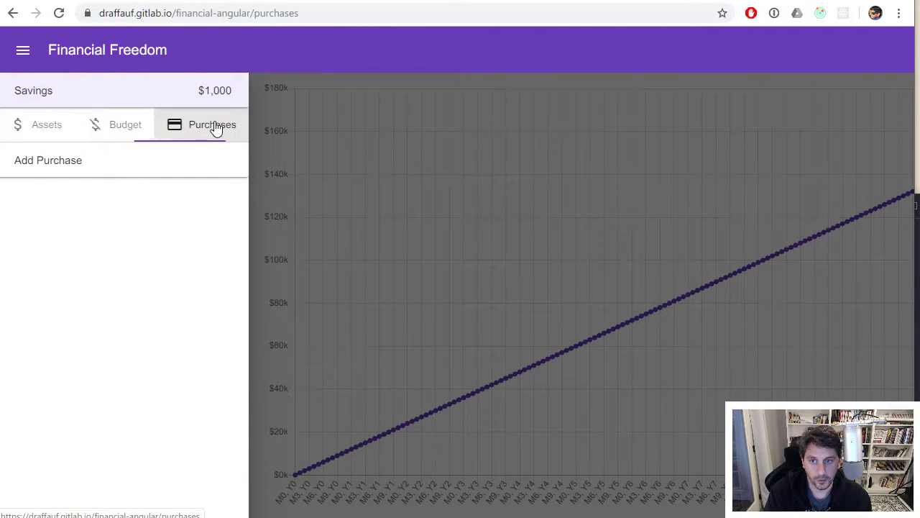
{"action": "left_click", "coordinate": [40, 122]}
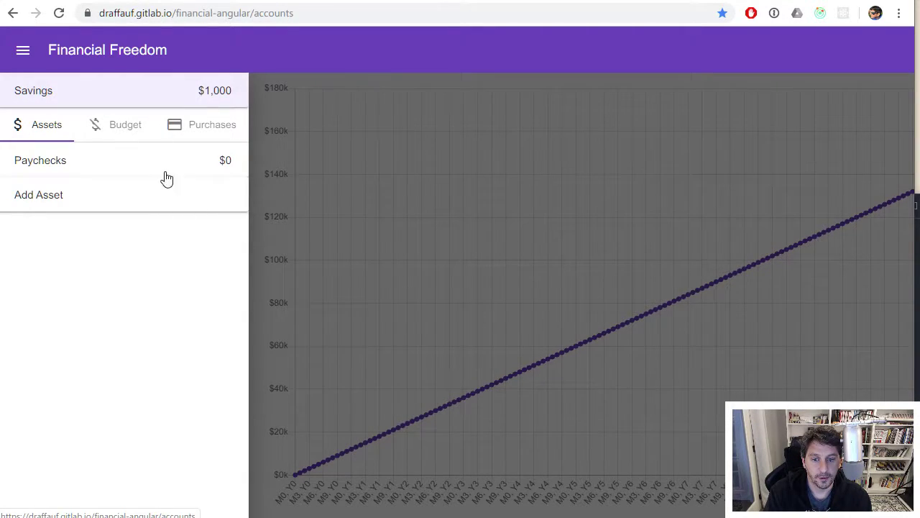
Close the side drawer so the full savings chart shows, climbing to $180k by Year 15
{"action": "left_click", "coordinate": [309, 195]}
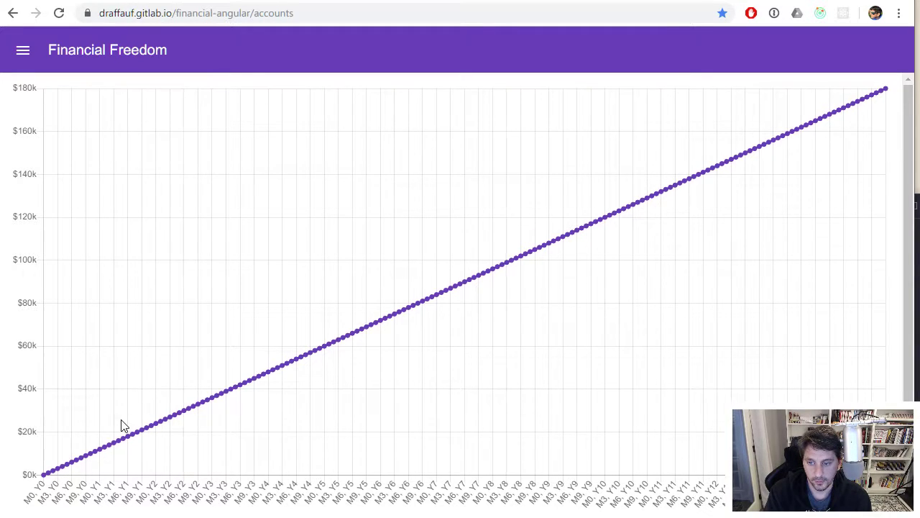
{"action": "mouse_move", "coordinate": [45, 483]}
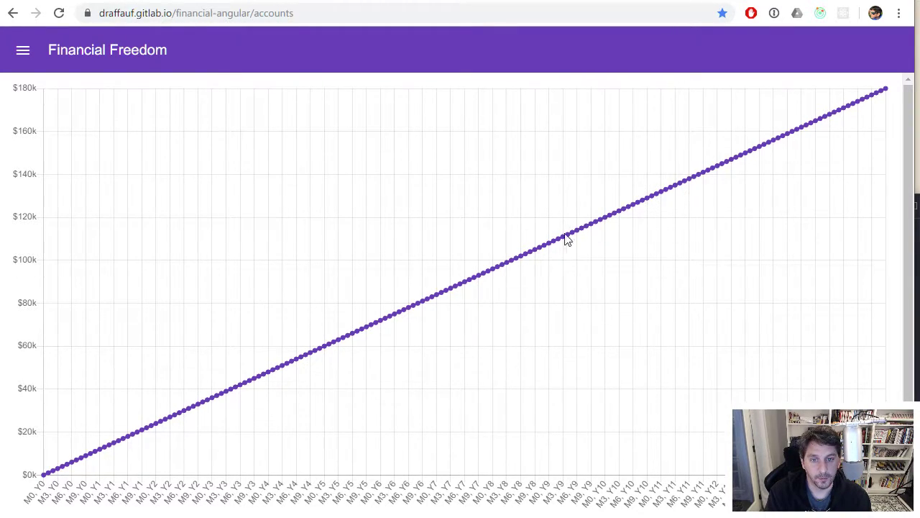
{"action": "mouse_move", "coordinate": [887, 91]}
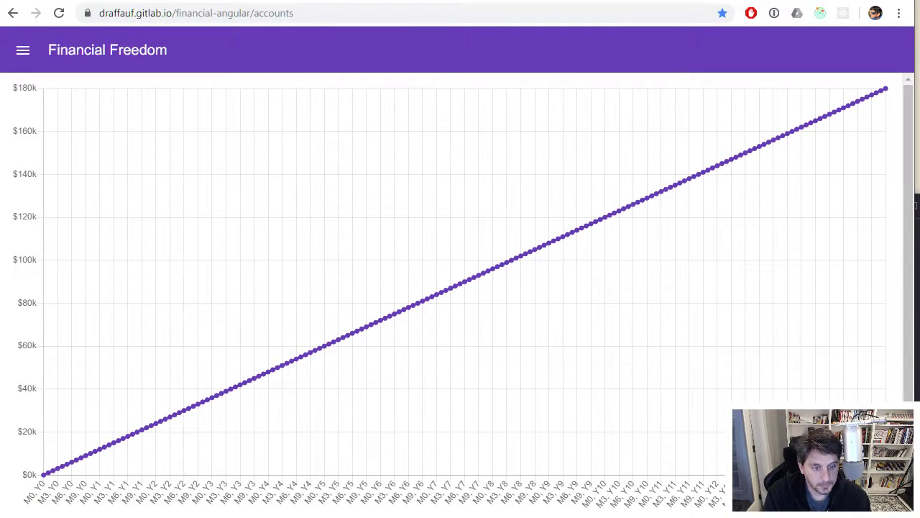
{"action": "scroll", "coordinate": [875, 398], "scroll_direction": "down", "scroll_amount": 1}
{"action": "scroll", "coordinate": [874, 397], "scroll_direction": "down", "scroll_amount": 1}
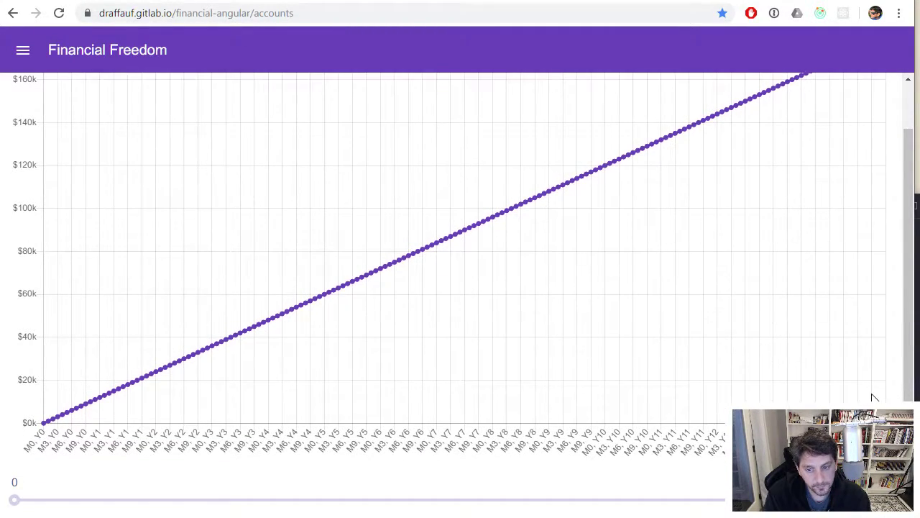
{"action": "scroll", "coordinate": [884, 344], "scroll_direction": "up", "scroll_amount": 1}
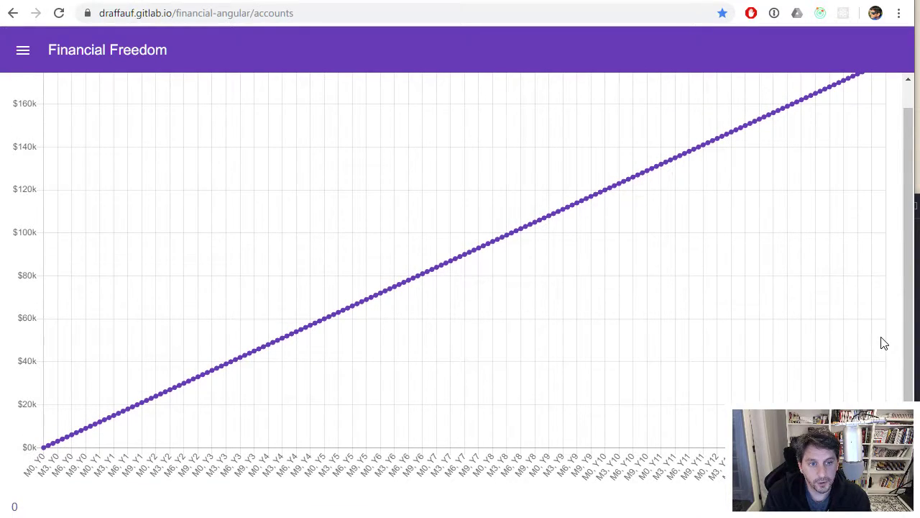
{"action": "scroll", "coordinate": [884, 344], "scroll_direction": "down", "scroll_amount": 1}
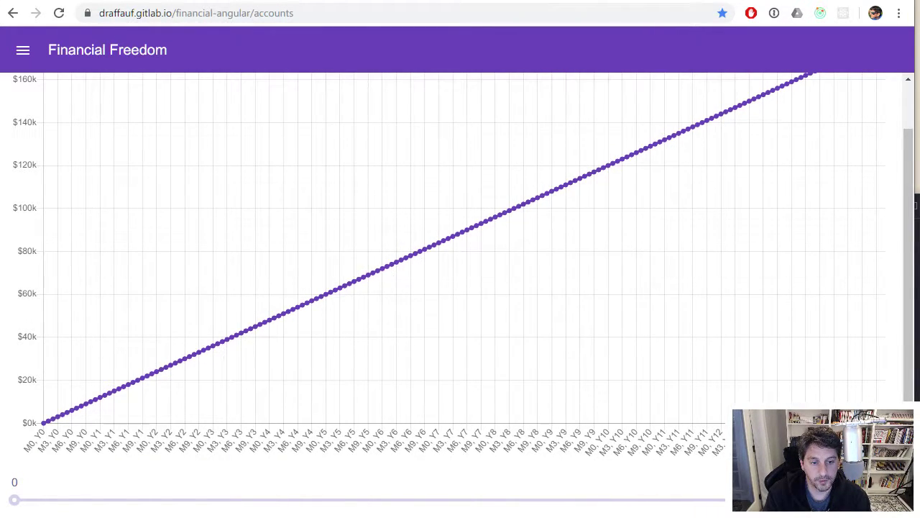
{"action": "left_click_drag", "start_coordinate": [539, 499], "coordinate": [209, 500]}
{"action": "left_click_drag", "start_coordinate": [155, 515], "coordinate": [41, 501]}
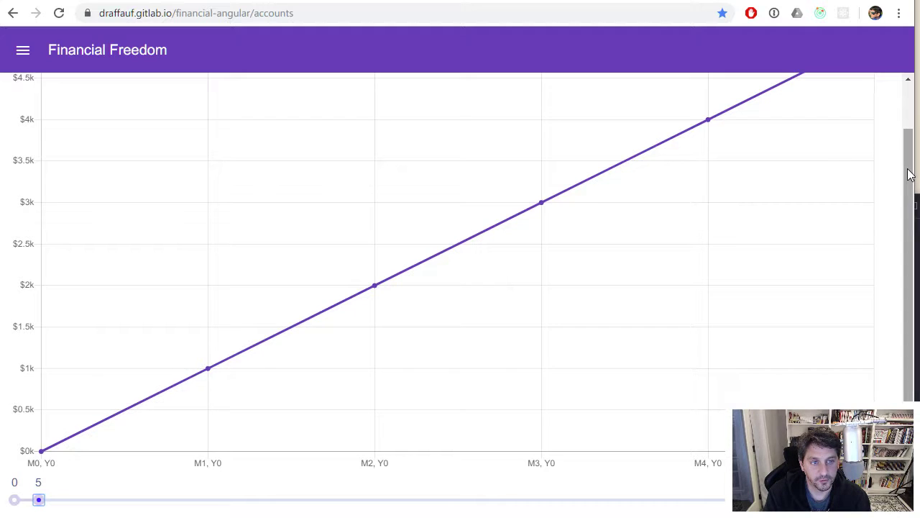
{"action": "left_click_drag", "start_coordinate": [909, 174], "coordinate": [908, 102]}
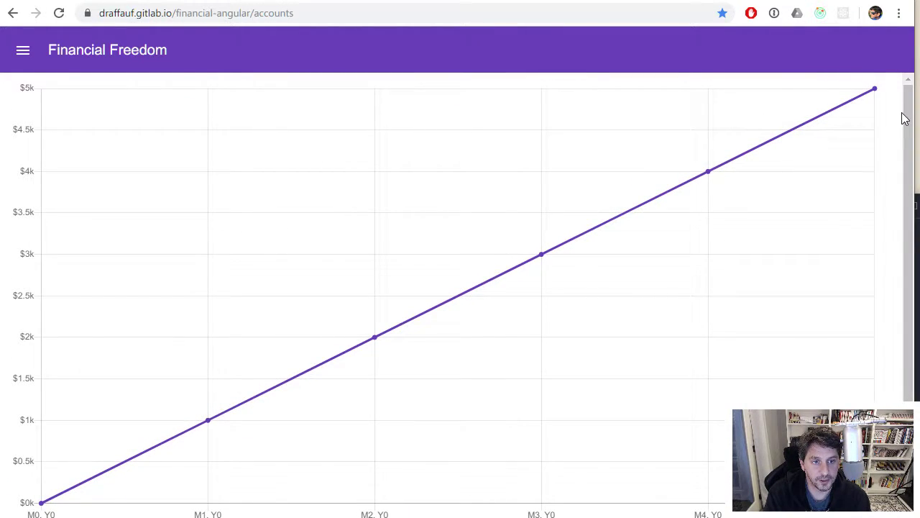
{"action": "left_click_drag", "start_coordinate": [910, 120], "coordinate": [905, 230]}
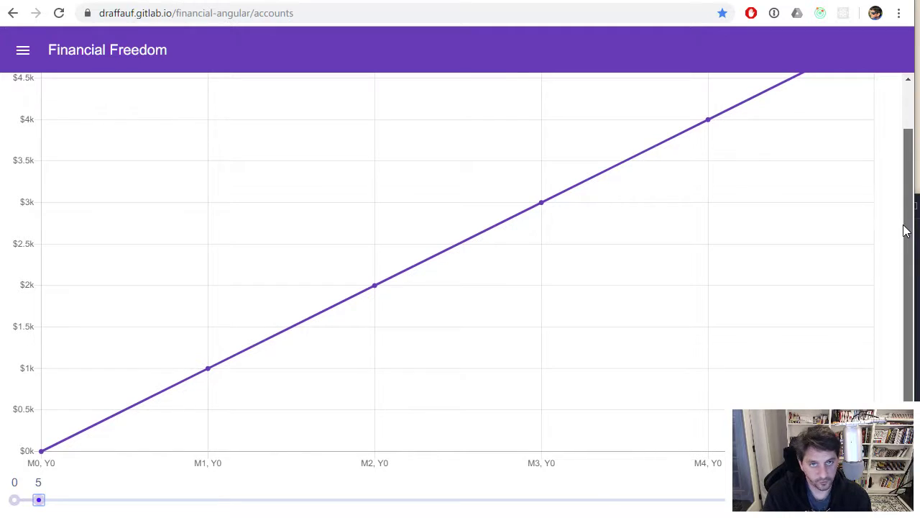
{"action": "left_click_drag", "start_coordinate": [41, 499], "coordinate": [83, 500]}
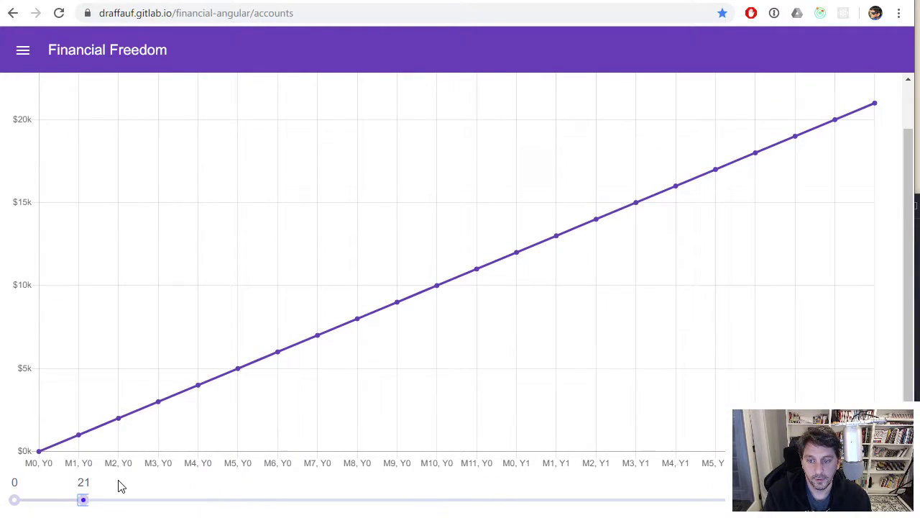
{"action": "left_click", "coordinate": [120, 486]}
{"action": "left_click_drag", "start_coordinate": [17, 499], "coordinate": [89, 502]}
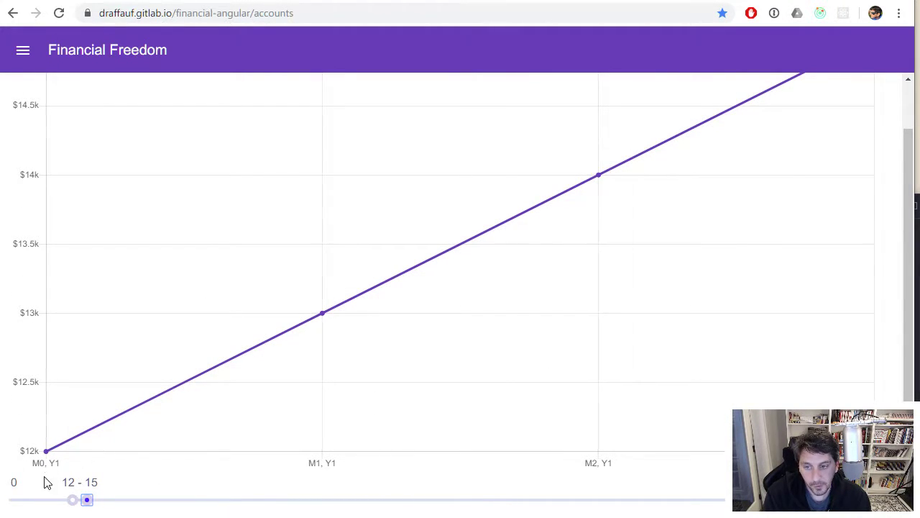
{"action": "left_click_drag", "start_coordinate": [85, 507], "coordinate": [723, 500]}
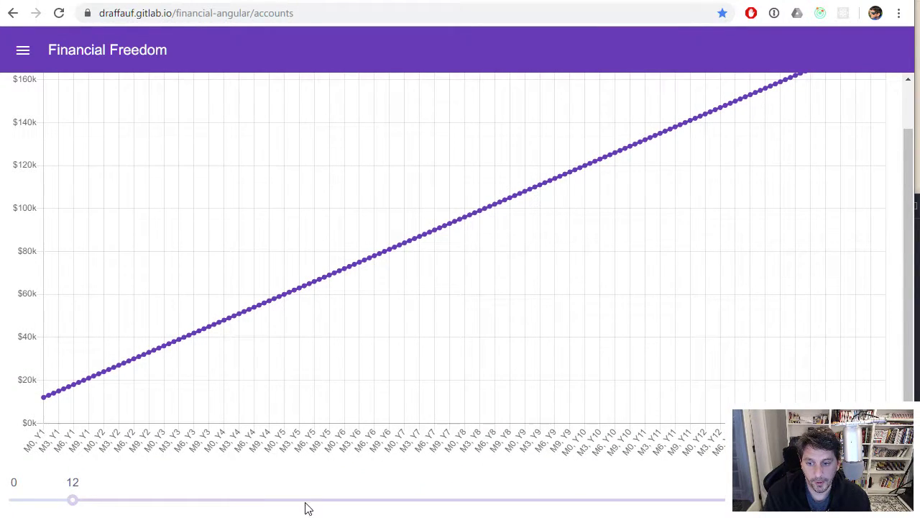
{"action": "left_click_drag", "start_coordinate": [74, 503], "coordinate": [13, 501]}
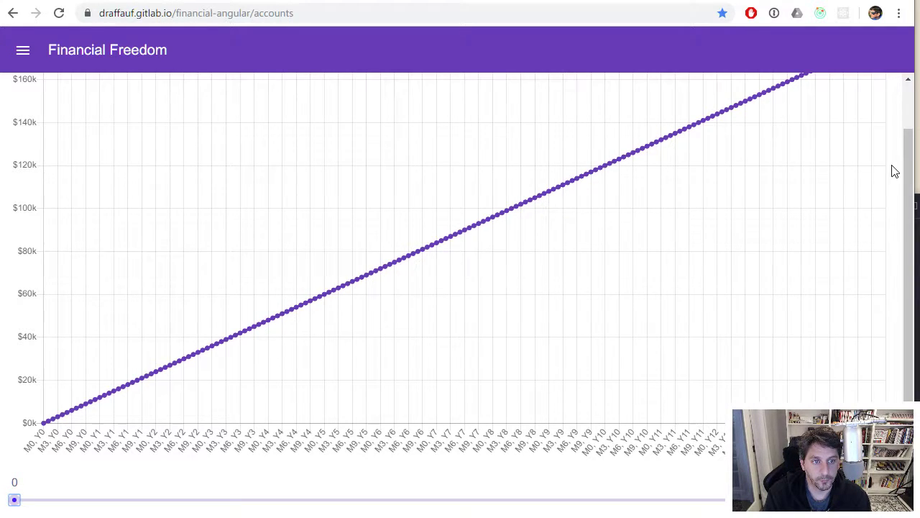
{"action": "left_click_drag", "start_coordinate": [909, 170], "coordinate": [909, 126]}
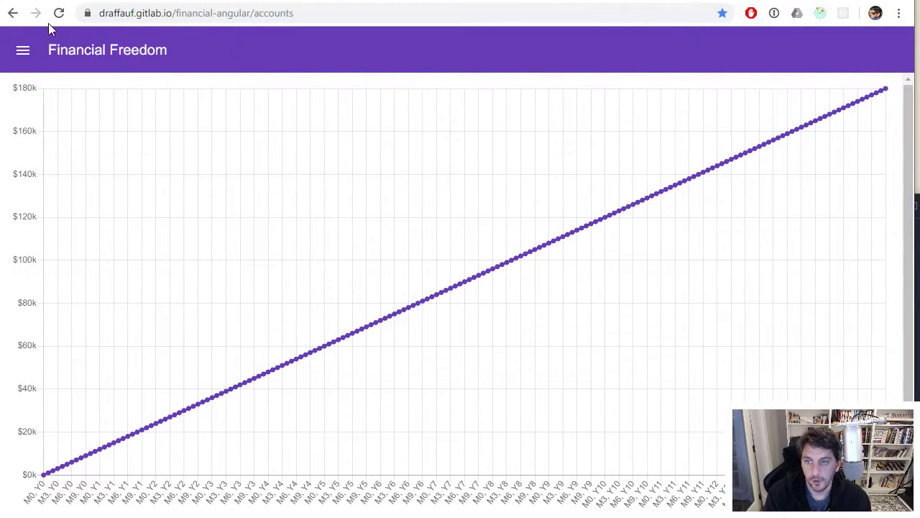
Reopen the side panel and review Paychecks' principal, 1000 earned income and APR without changes
{"action": "left_click", "coordinate": [24, 52]}
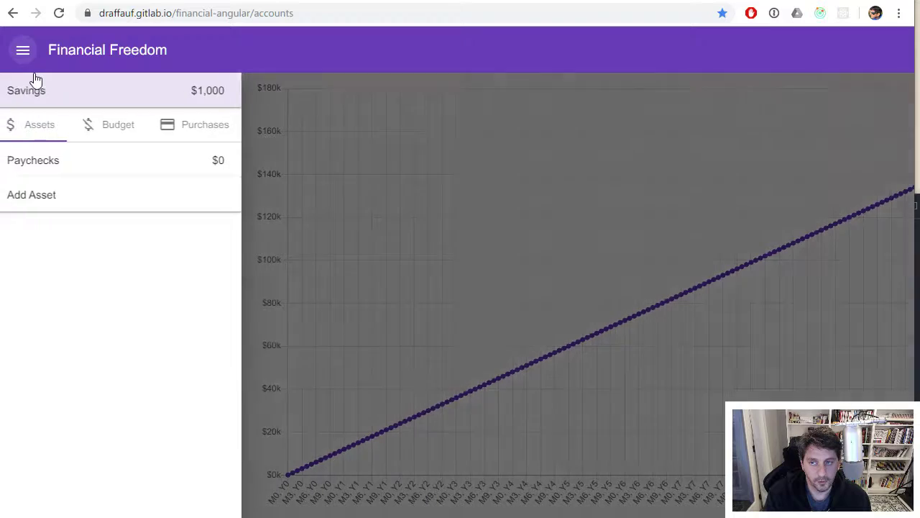
{"action": "left_click", "coordinate": [88, 169]}
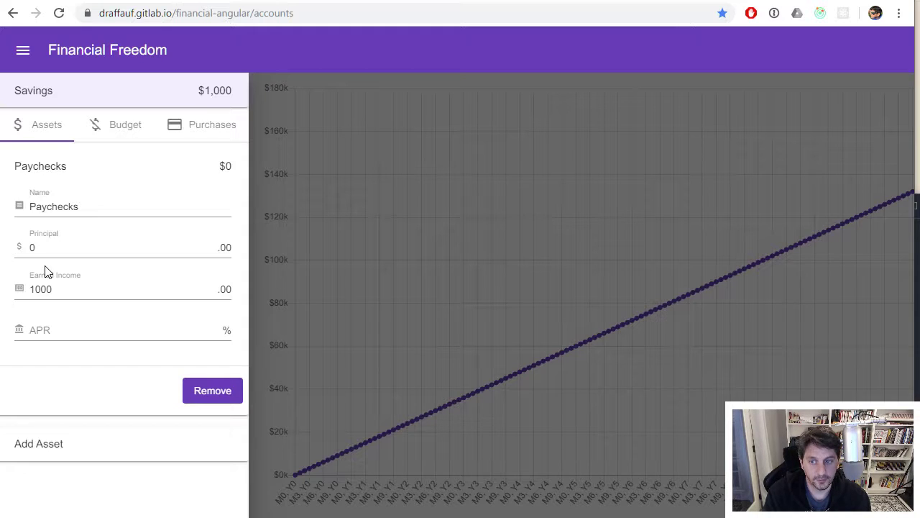
{"action": "left_click", "coordinate": [141, 247]}
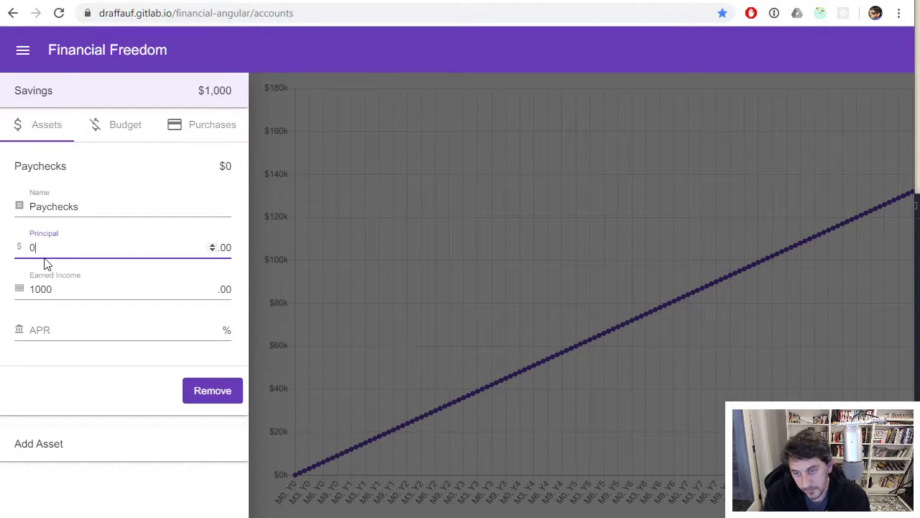
{"action": "left_click", "coordinate": [75, 289]}
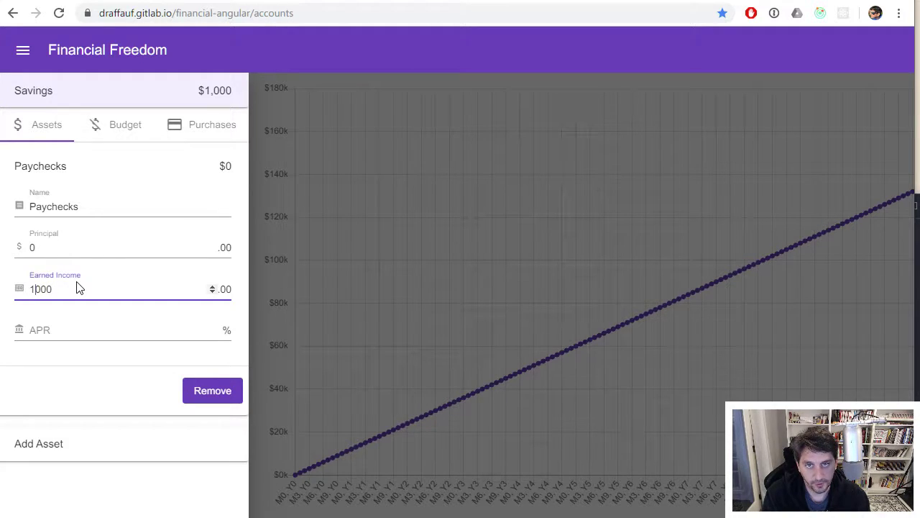
{"action": "key", "text": "Left"}
{"action": "key", "text": "Left"}
{"action": "key", "text": "Left"}
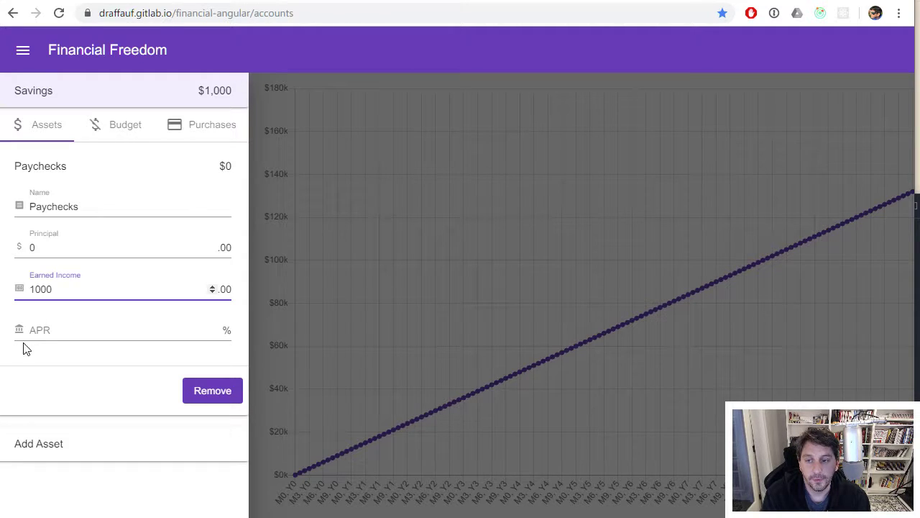
{"action": "left_click", "coordinate": [48, 332]}
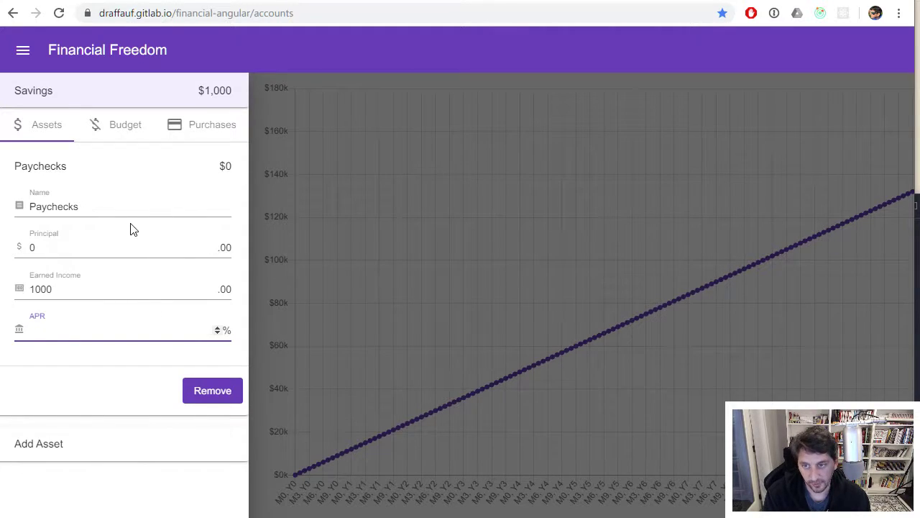
{"action": "left_click", "coordinate": [84, 171]}
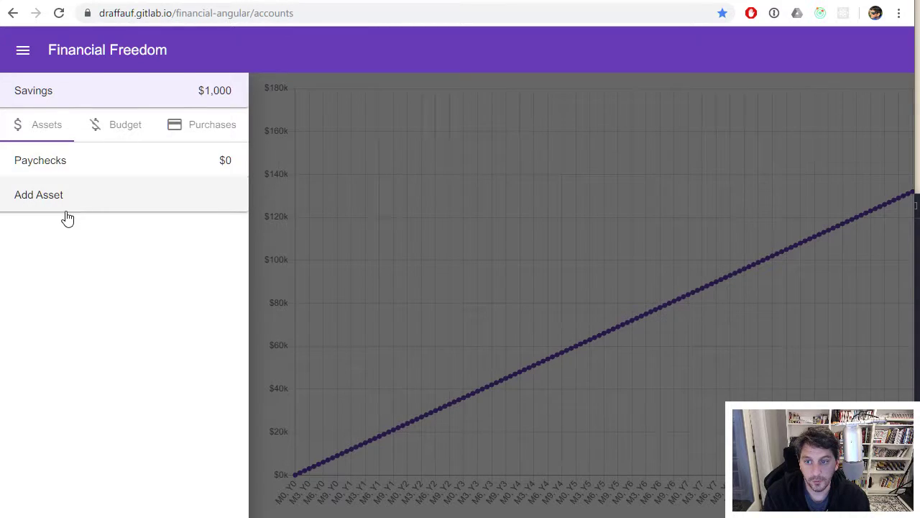
Create a new asset named Savings with $1,000 principal and 2.000 APR
{"action": "left_click", "coordinate": [82, 195]}
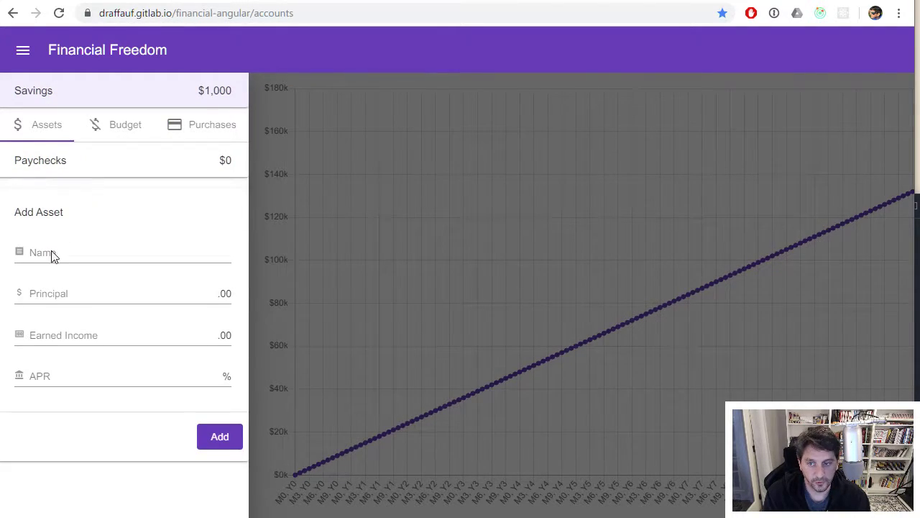
{"action": "left_click", "coordinate": [51, 252]}
{"action": "type", "text": "C"}
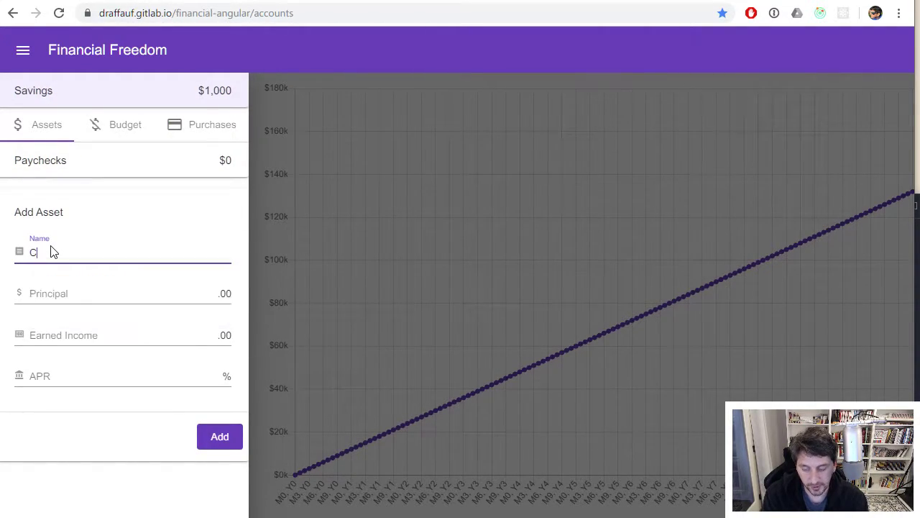
{"action": "type", "text": "hecking"}
{"action": "key", "text": "BackSpace"}
{"action": "key", "text": "BackSpace"}
{"action": "key", "text": "BackSpace"}
{"action": "key", "text": "BackSpace"}
{"action": "key", "text": "BackSpace"}
{"action": "key", "text": "BackSpace"}
{"action": "key", "text": "BackSpace"}
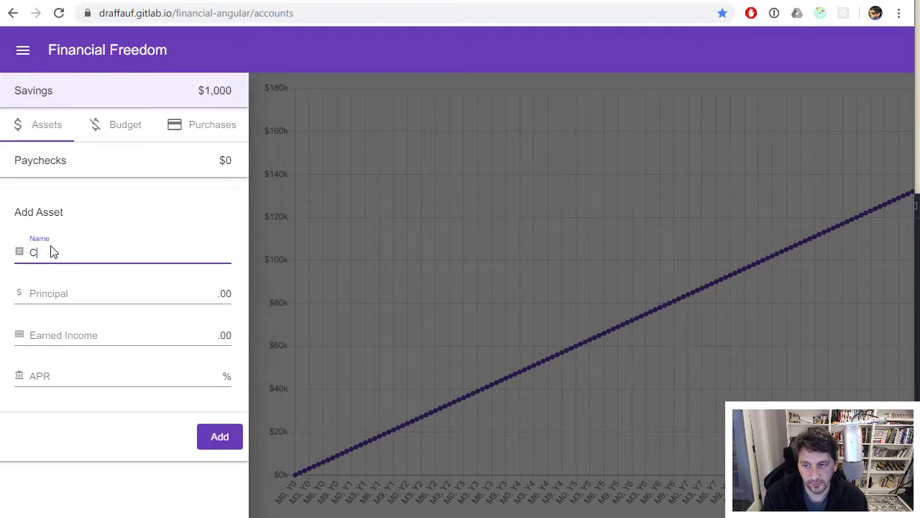
{"action": "key", "text": "BackSpace"}
{"action": "type", "text": "Savings"}
{"action": "key", "text": "Tab"}
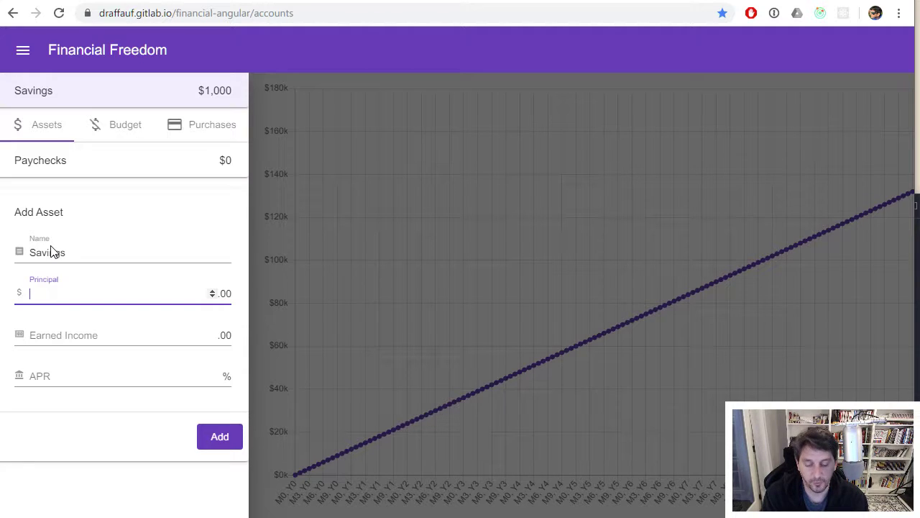
{"action": "type", "text": "1000"}
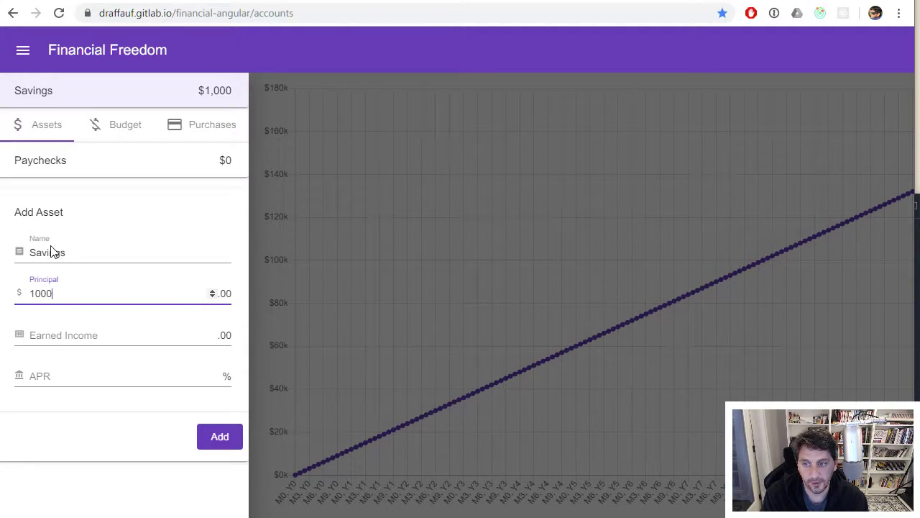
{"action": "key", "text": "Tab"}
{"action": "key", "text": "Tab"}
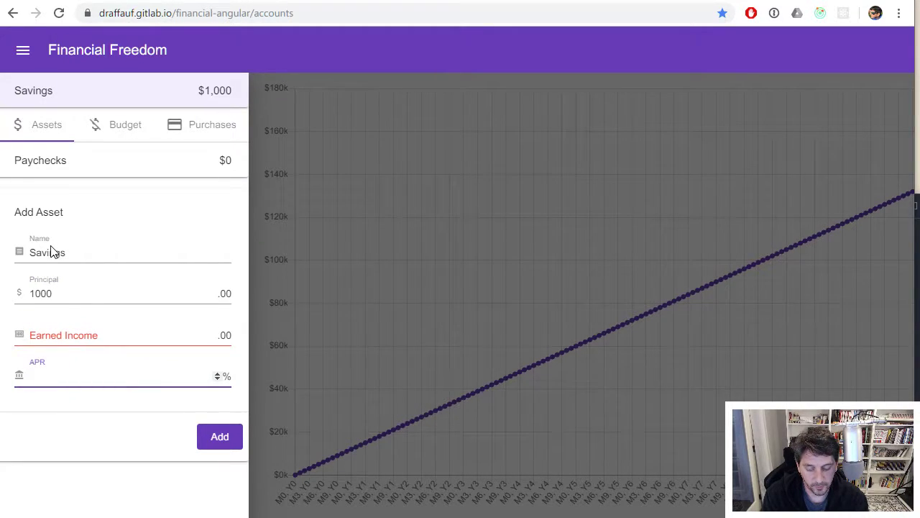
{"action": "type", "text": "2.000"}
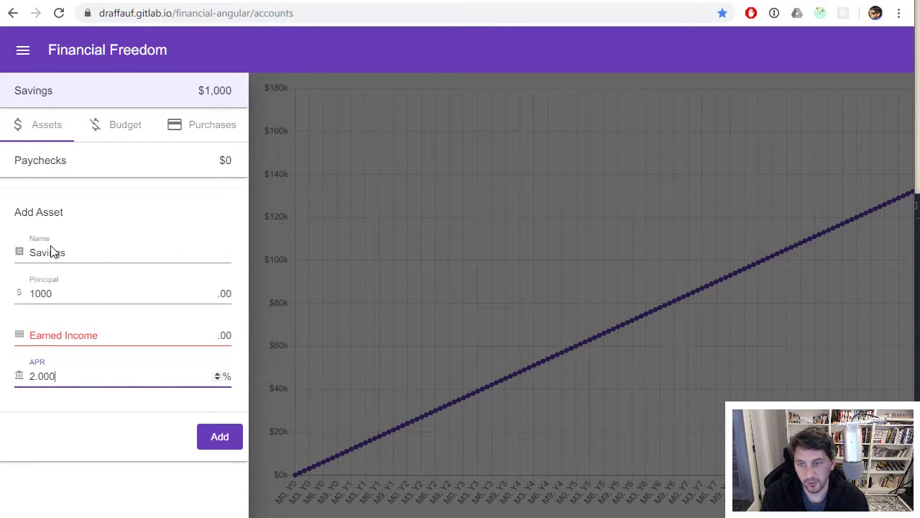
{"action": "left_click", "coordinate": [213, 440]}
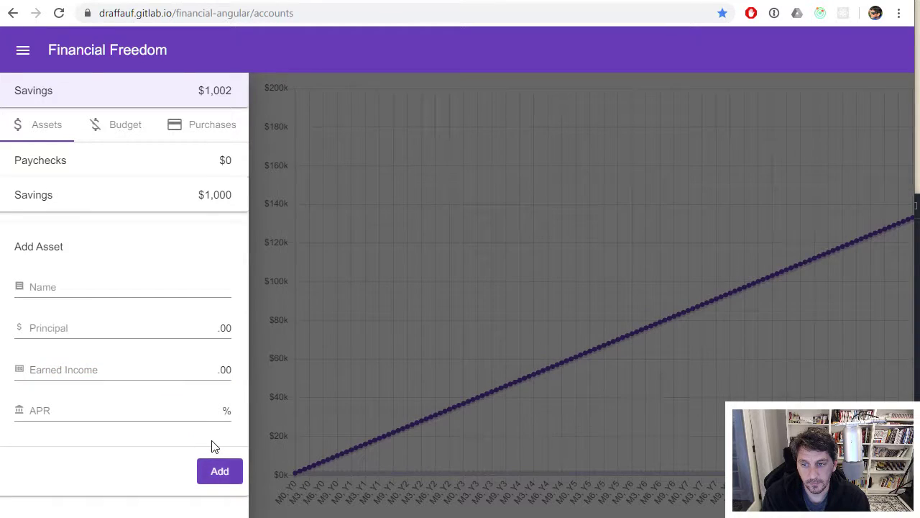
{"action": "left_click", "coordinate": [126, 251]}
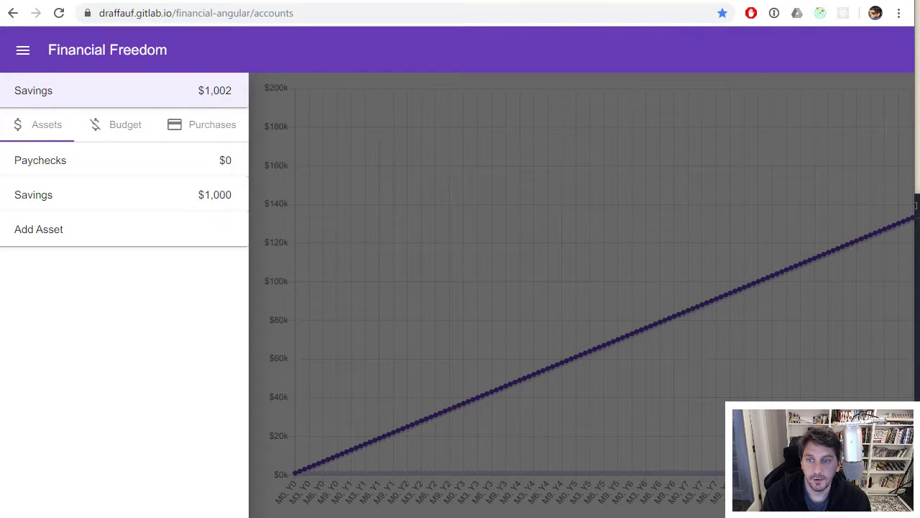
Add a Lifestyle budget item of 1000 paid from the Paychecks asset
{"action": "left_click", "coordinate": [122, 135]}
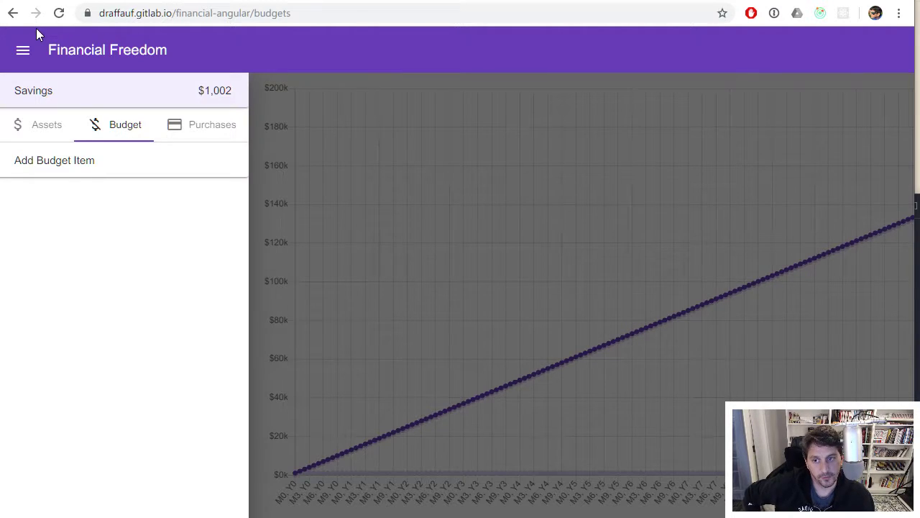
{"action": "left_click", "coordinate": [94, 170]}
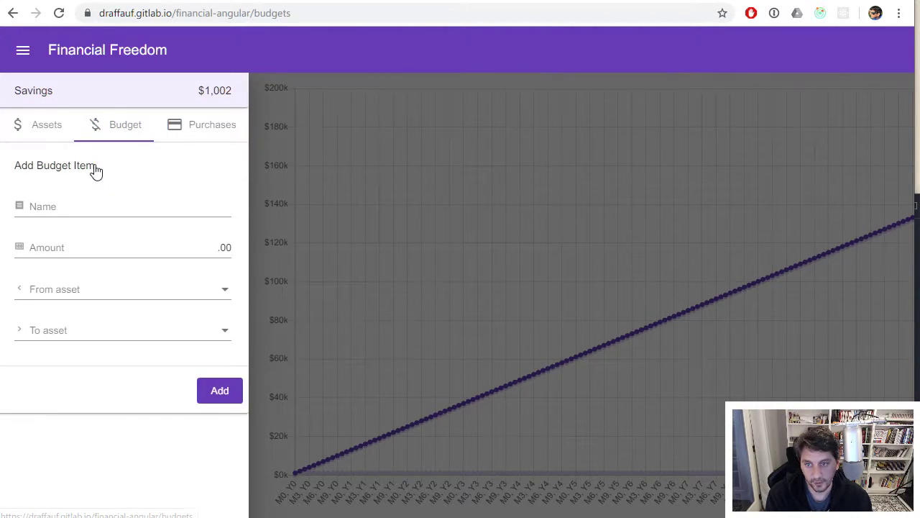
{"action": "left_click", "coordinate": [82, 206]}
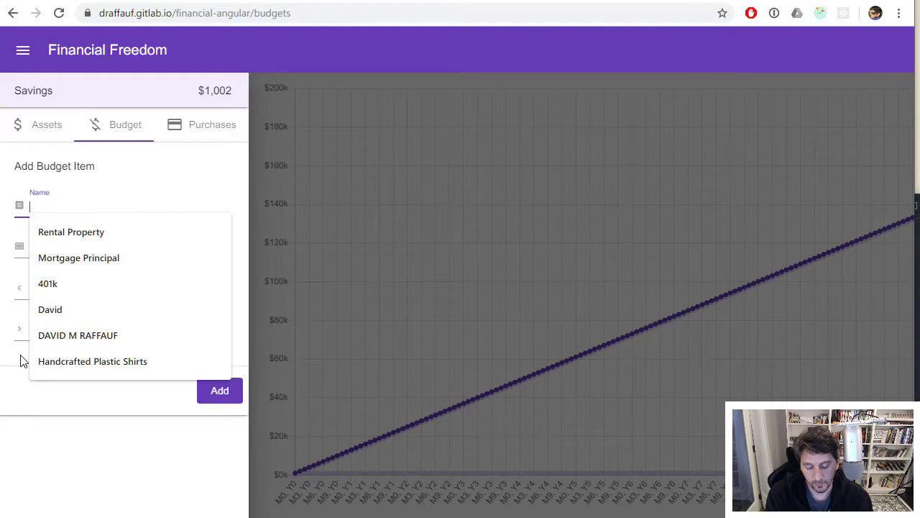
{"action": "type", "text": "Li"}
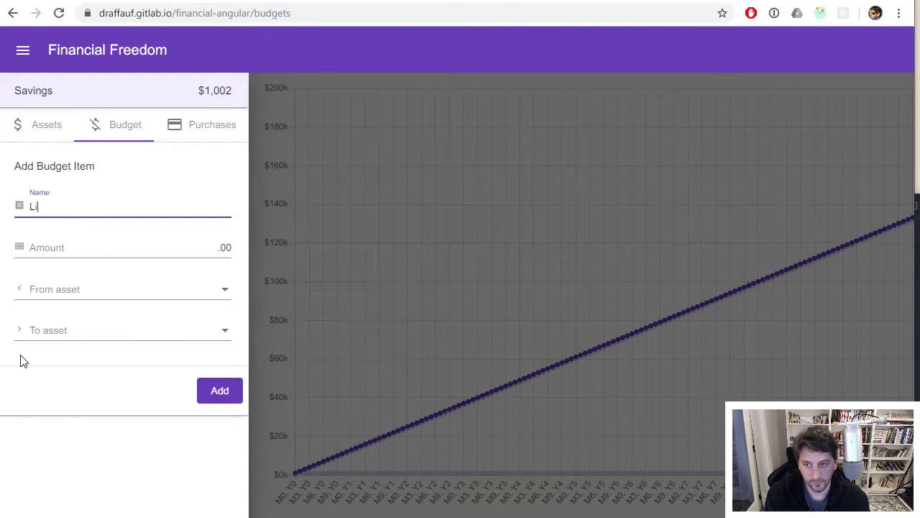
{"action": "type", "text": "festyle"}
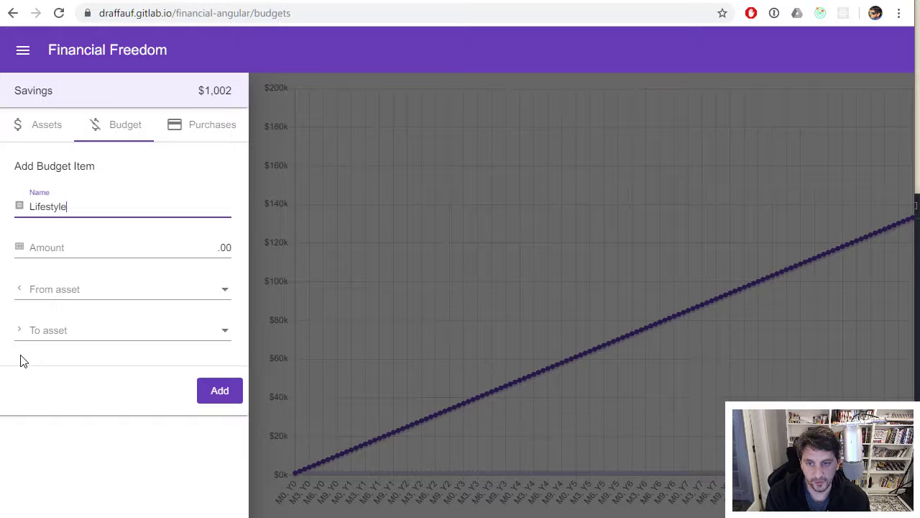
{"action": "key", "text": "Tab"}
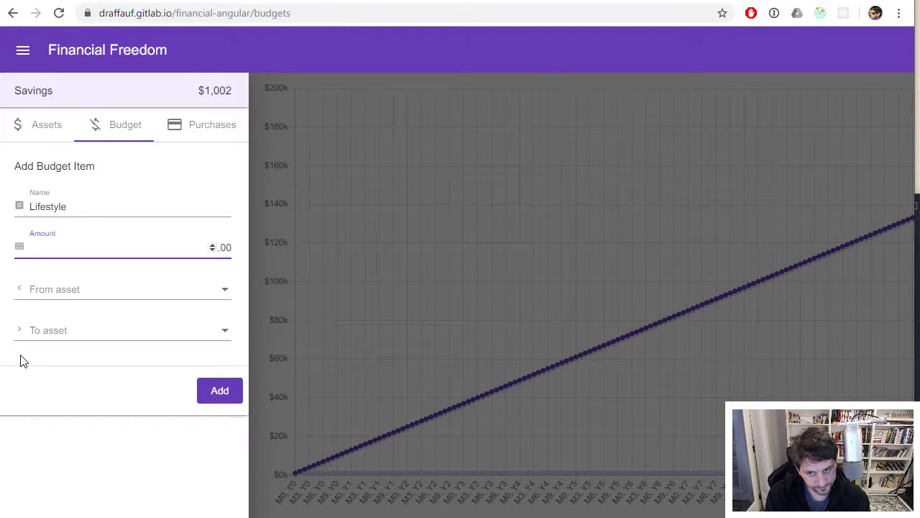
{"action": "type", "text": "1000"}
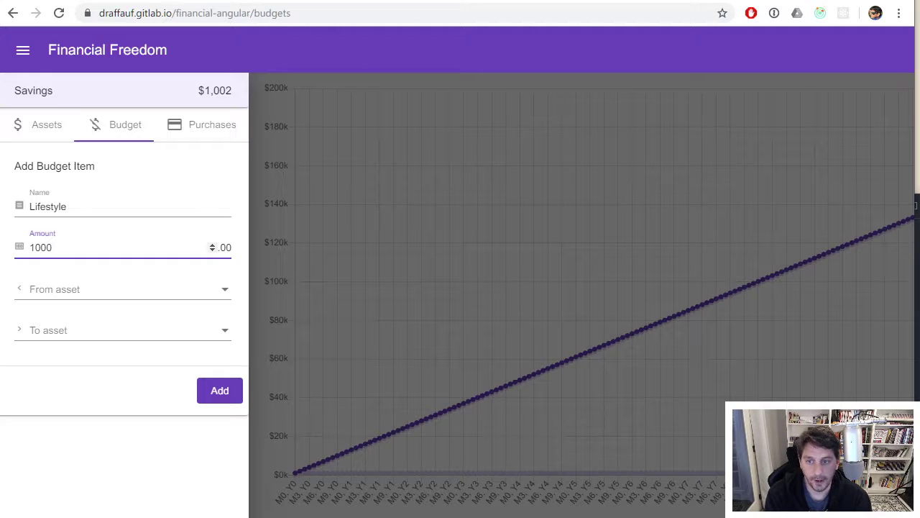
{"action": "left_click", "coordinate": [68, 288]}
{"action": "left_click", "coordinate": [66, 296]}
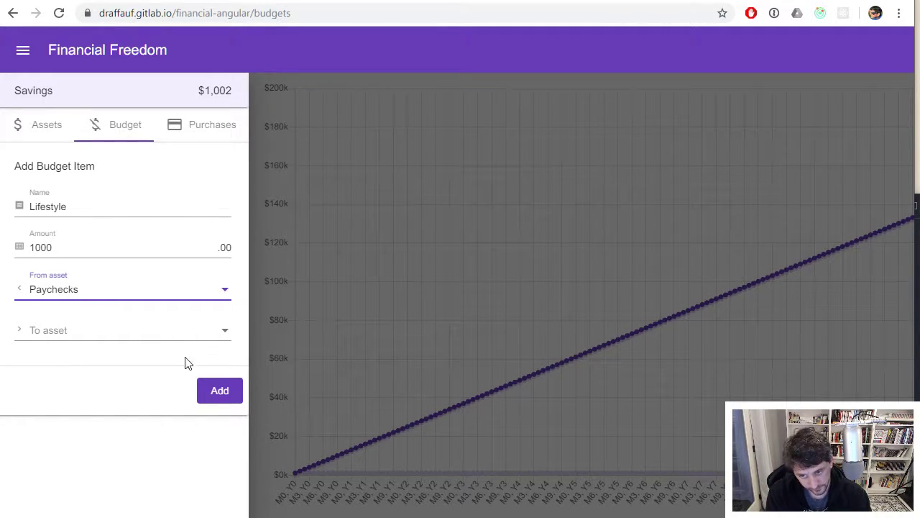
{"action": "left_click", "coordinate": [232, 390]}
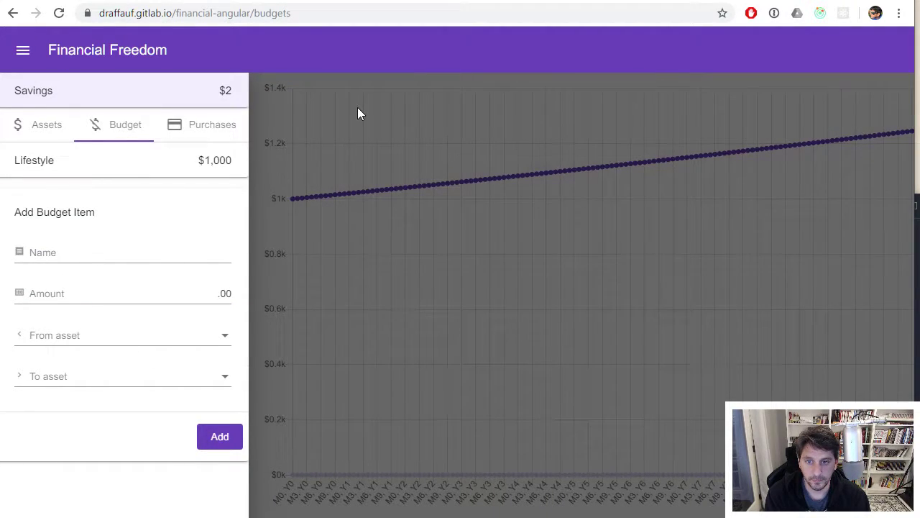
{"action": "left_click", "coordinate": [206, 128]}
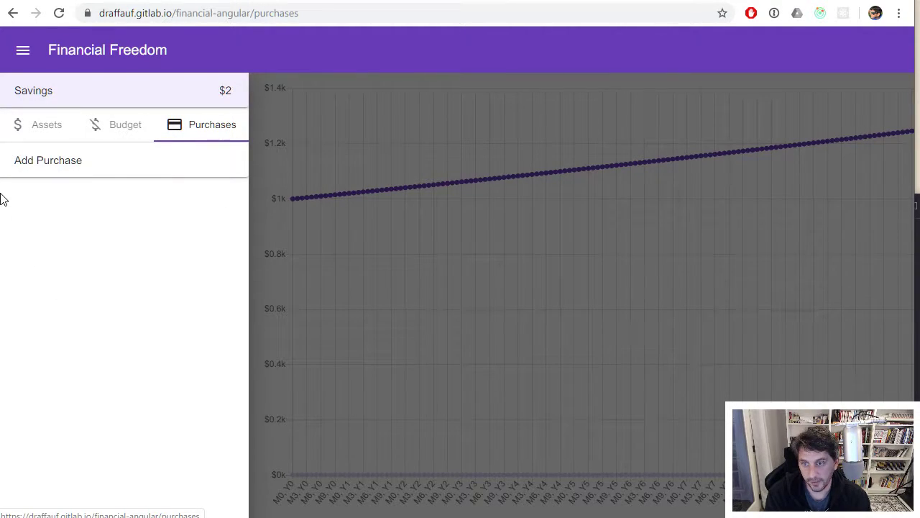
{"action": "left_click", "coordinate": [437, 270]}
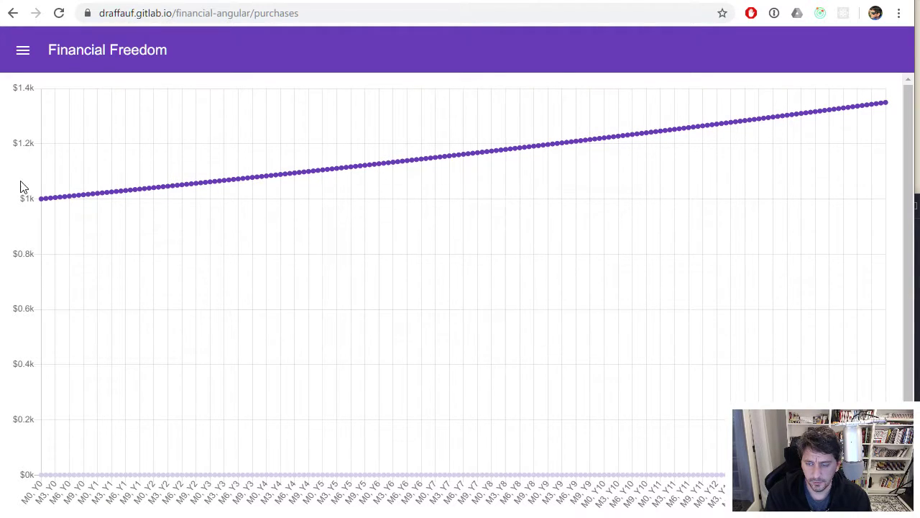
{"action": "mouse_move", "coordinate": [43, 206]}
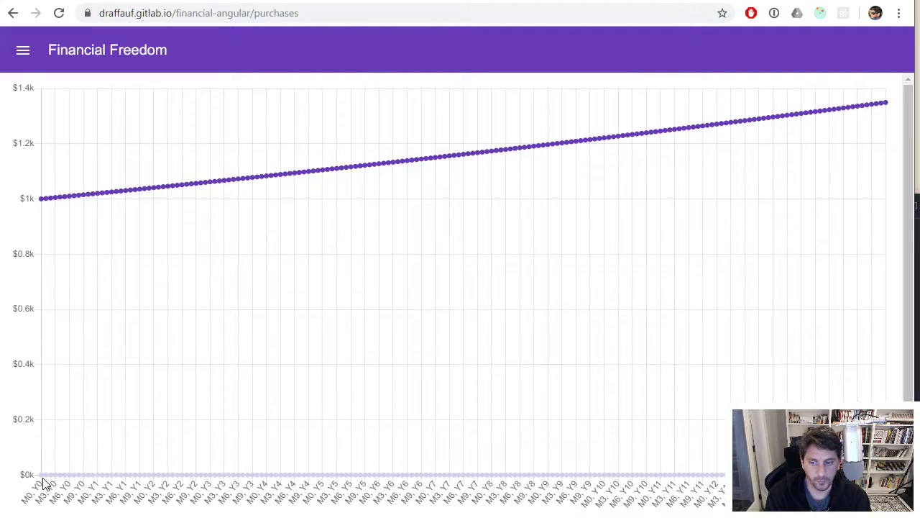
{"action": "mouse_move", "coordinate": [44, 473]}
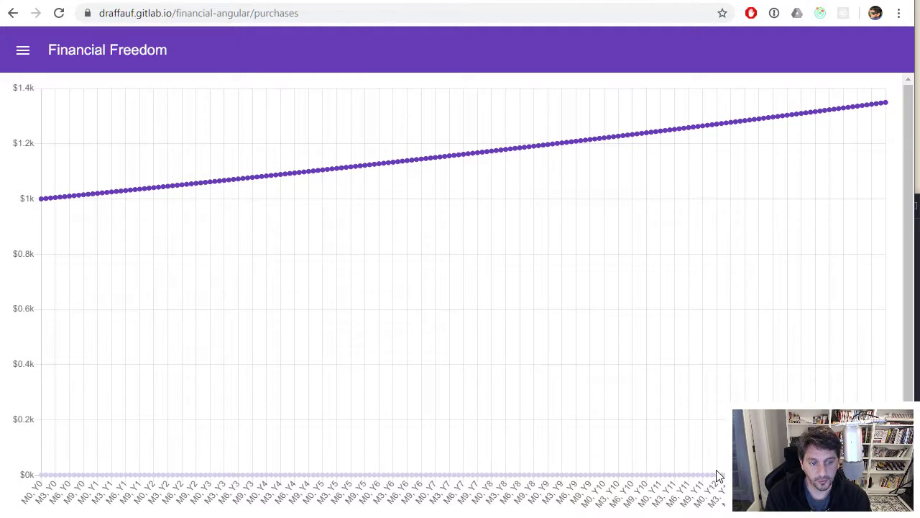
{"action": "mouse_move", "coordinate": [71, 480]}
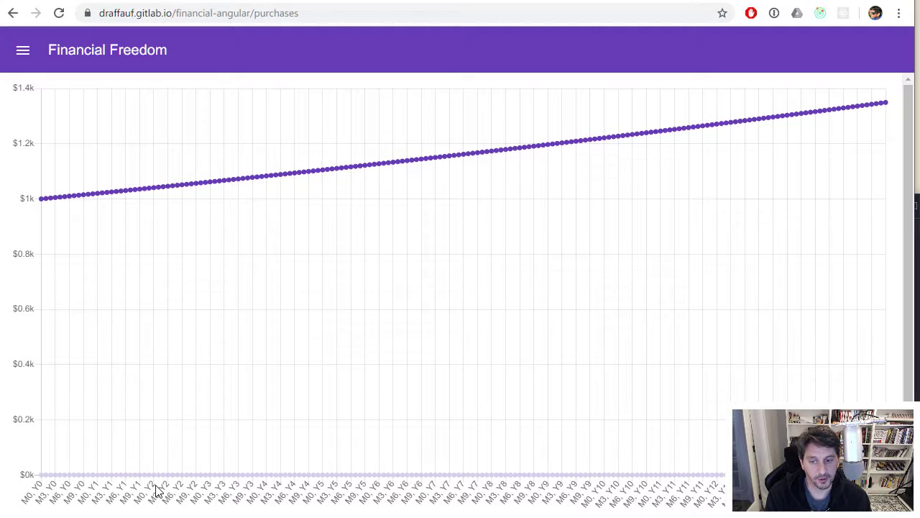
{"action": "mouse_move", "coordinate": [243, 476]}
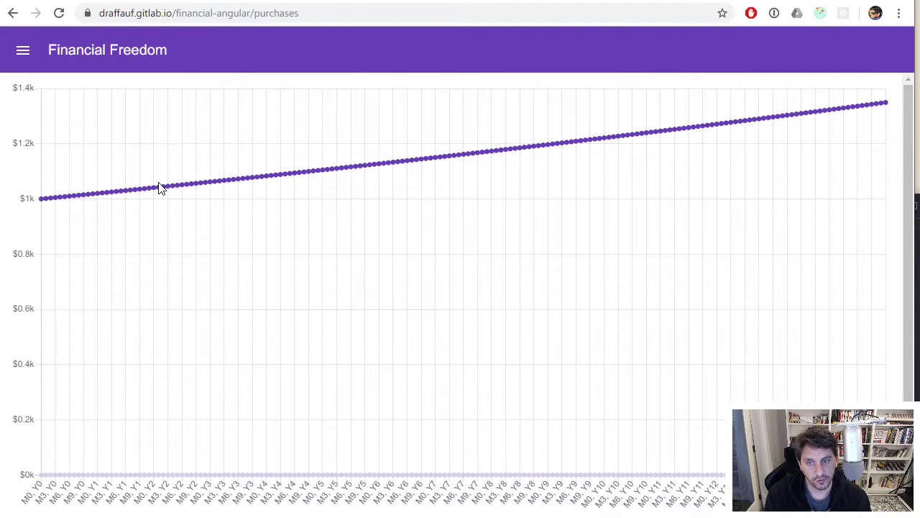
{"action": "mouse_move", "coordinate": [171, 191]}
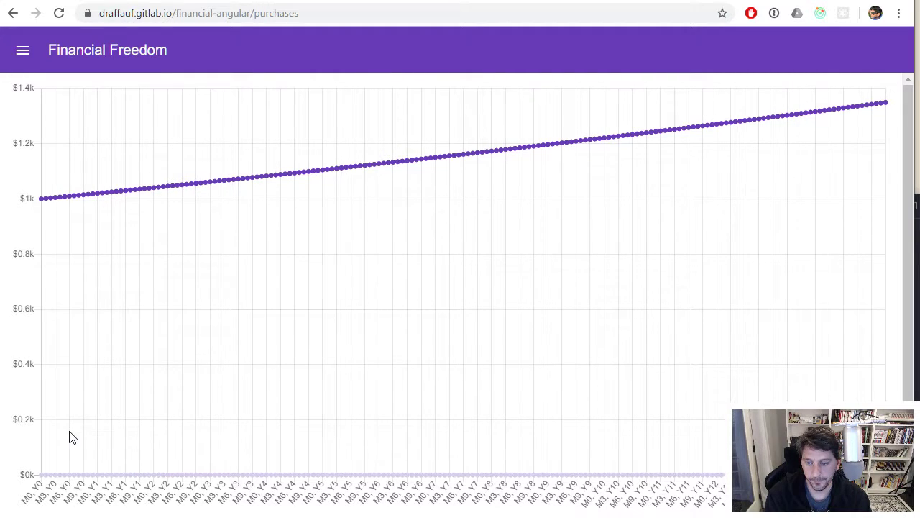
Reopen the side panel and go to the Budget section
{"action": "left_click", "coordinate": [25, 51]}
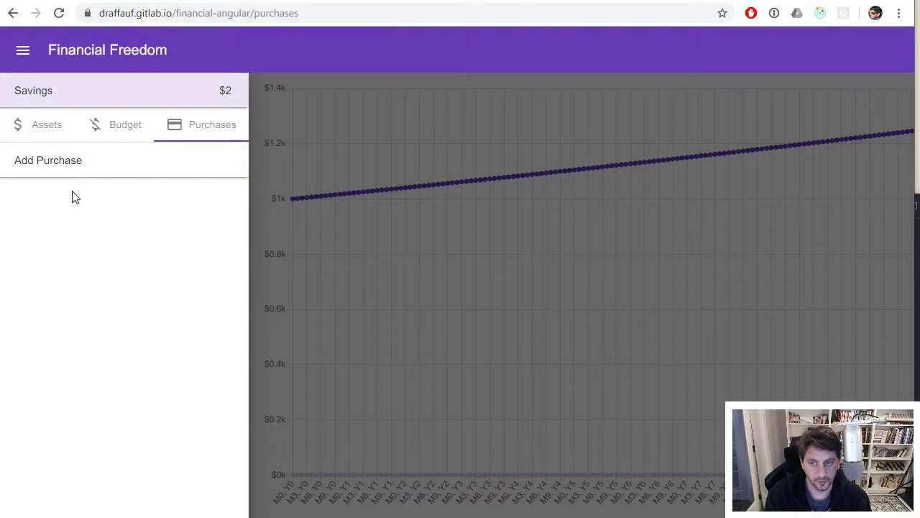
{"action": "left_click", "coordinate": [41, 130]}
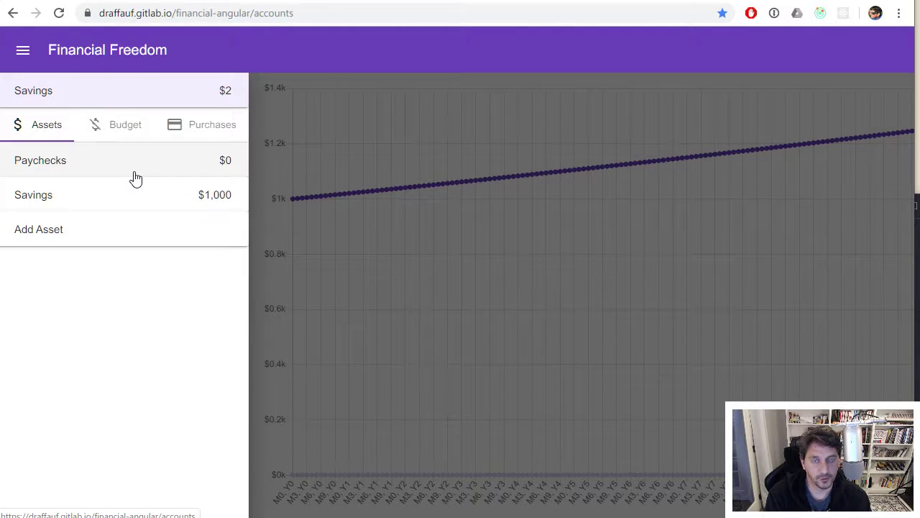
{"action": "left_click", "coordinate": [122, 128]}
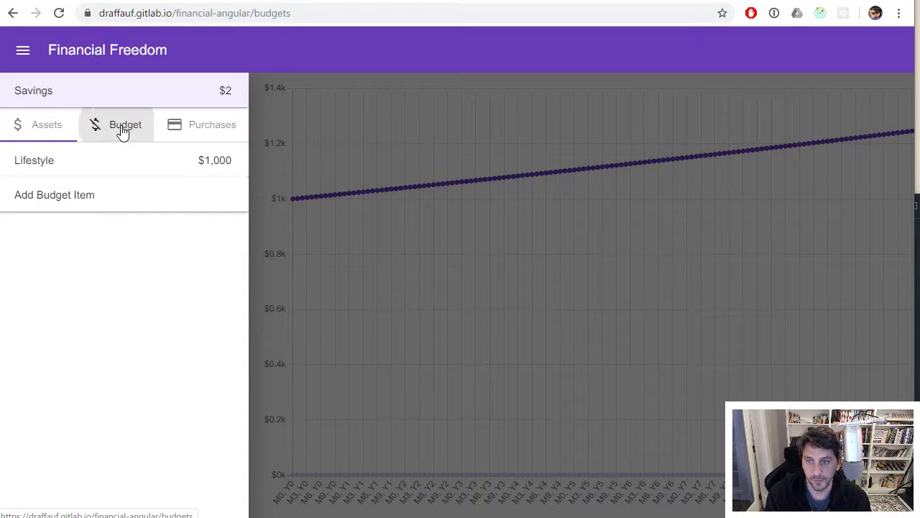
{"action": "left_click", "coordinate": [51, 124]}
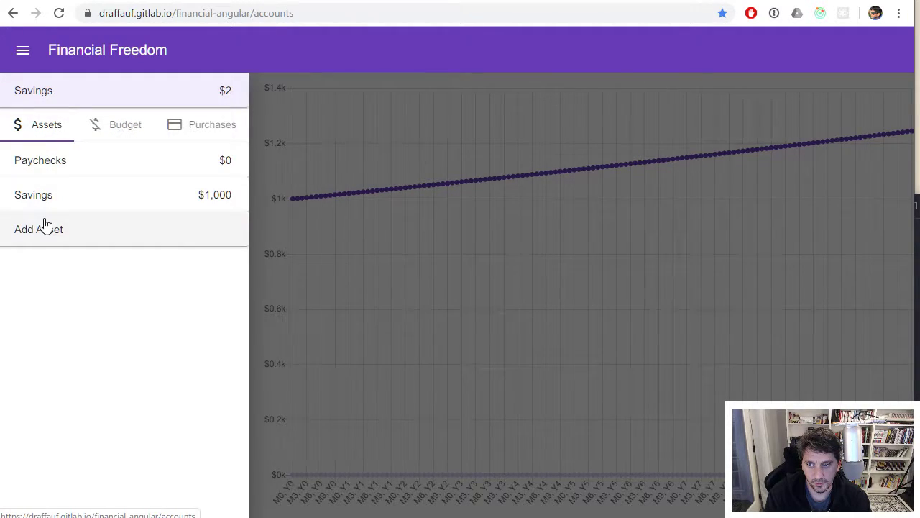
{"action": "left_click", "coordinate": [132, 126]}
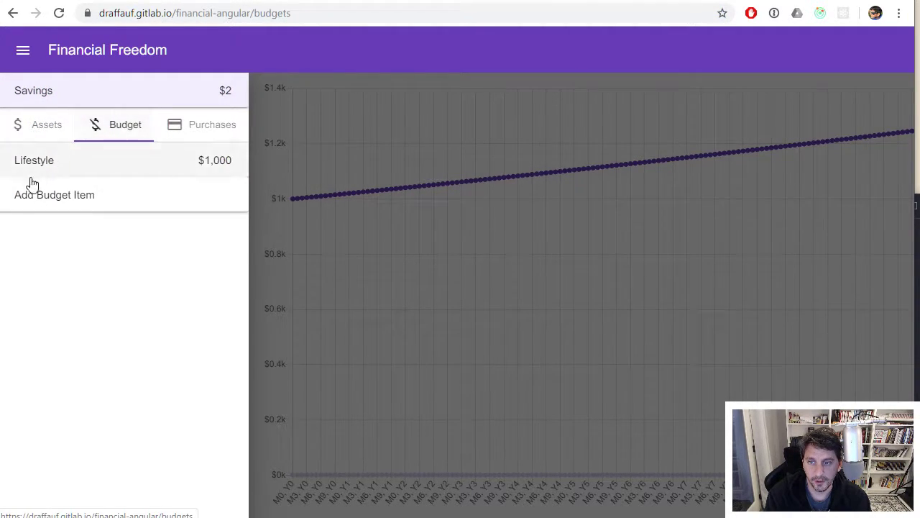
Add a 100 budget item named Savings, moving money from Paychecks into the Savings asset
{"action": "left_click", "coordinate": [44, 202]}
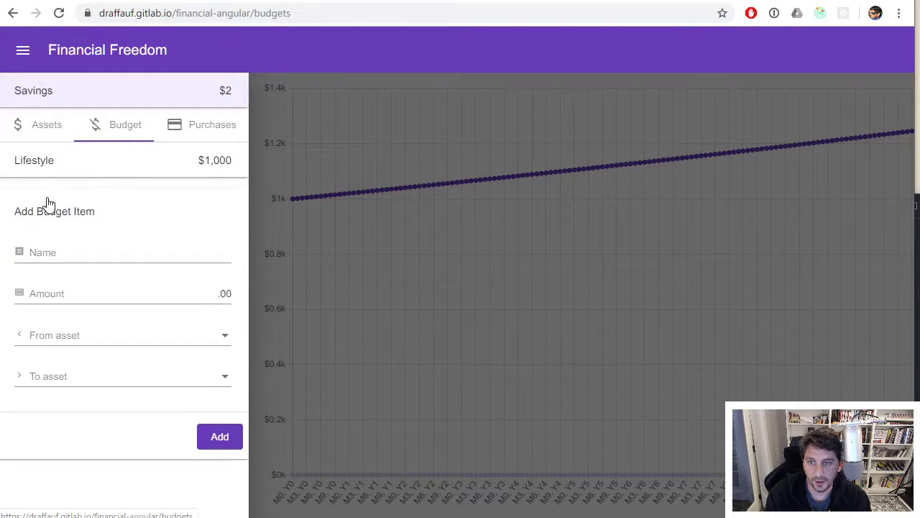
{"action": "left_click", "coordinate": [72, 252]}
{"action": "type", "text": "SAS"}
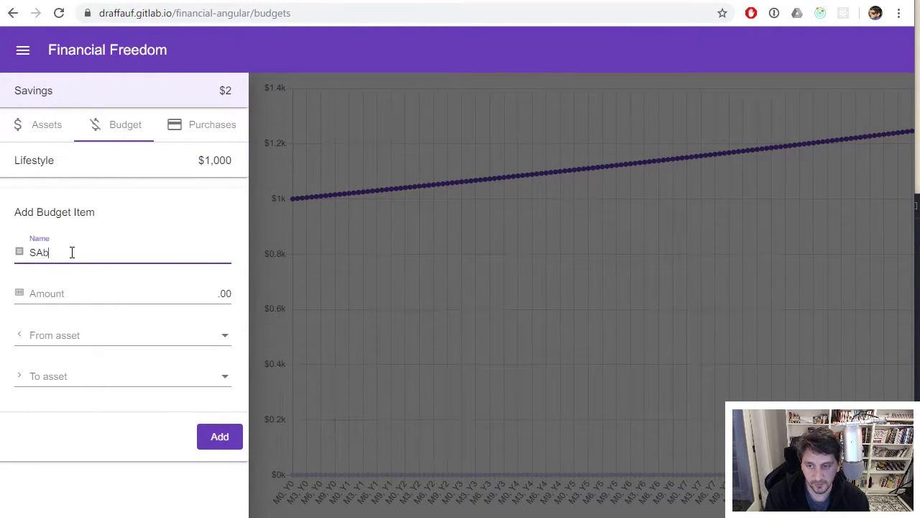
{"action": "key", "text": "BackSpace"}
{"action": "key", "text": "BackSpace"}
{"action": "type", "text": "avings"}
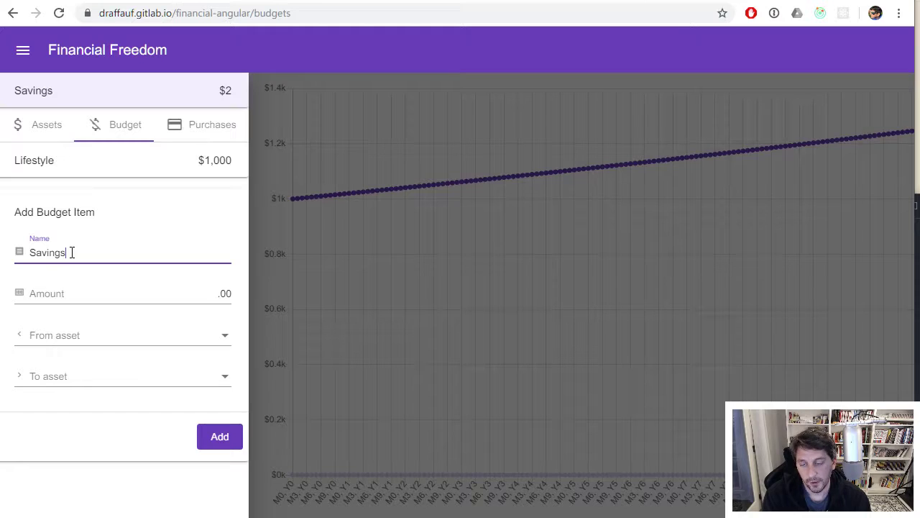
{"action": "left_click", "coordinate": [53, 299]}
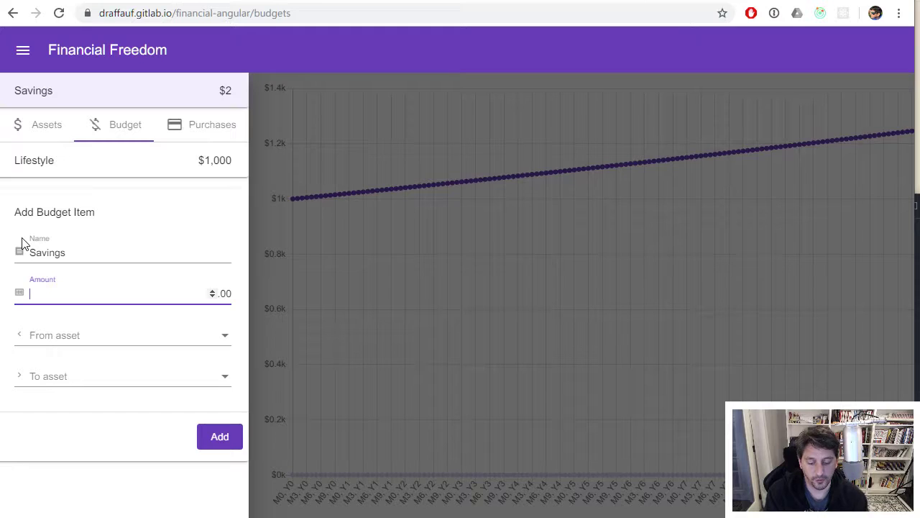
{"action": "type", "text": "100"}
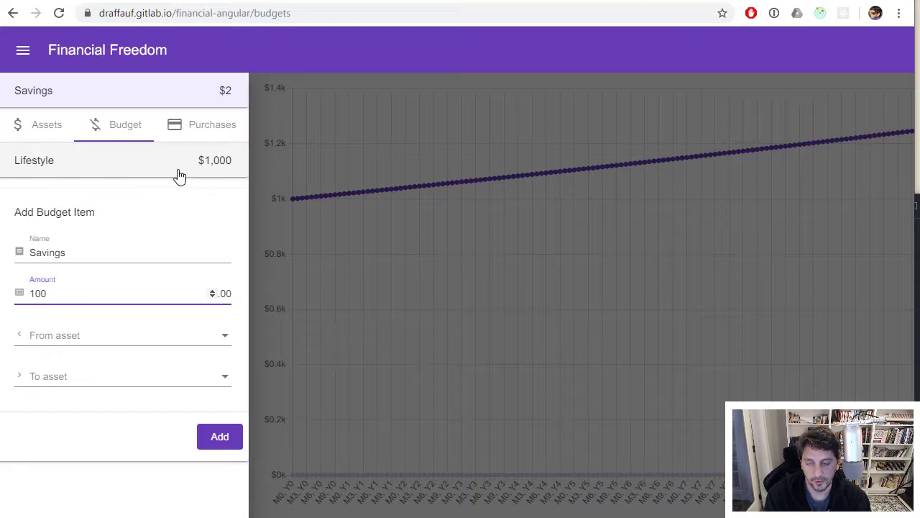
{"action": "left_click", "coordinate": [111, 348]}
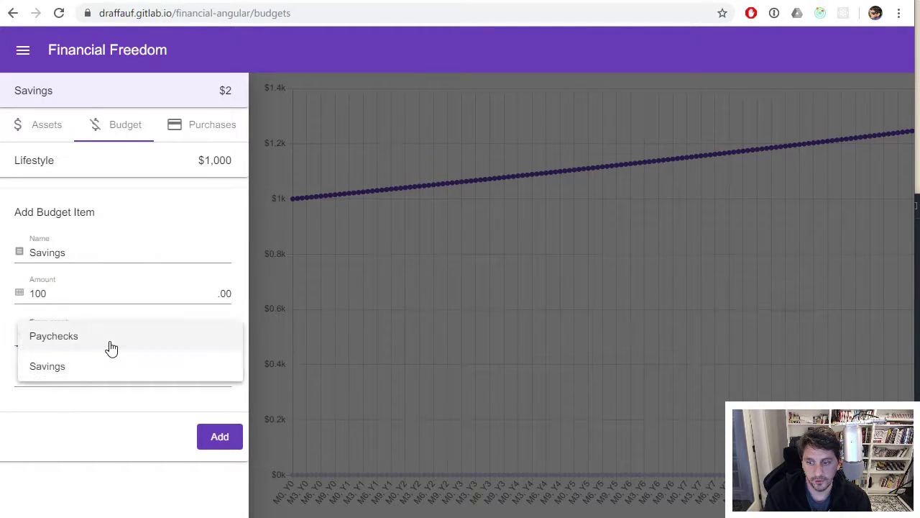
{"action": "left_click", "coordinate": [65, 344]}
{"action": "left_click", "coordinate": [71, 377]}
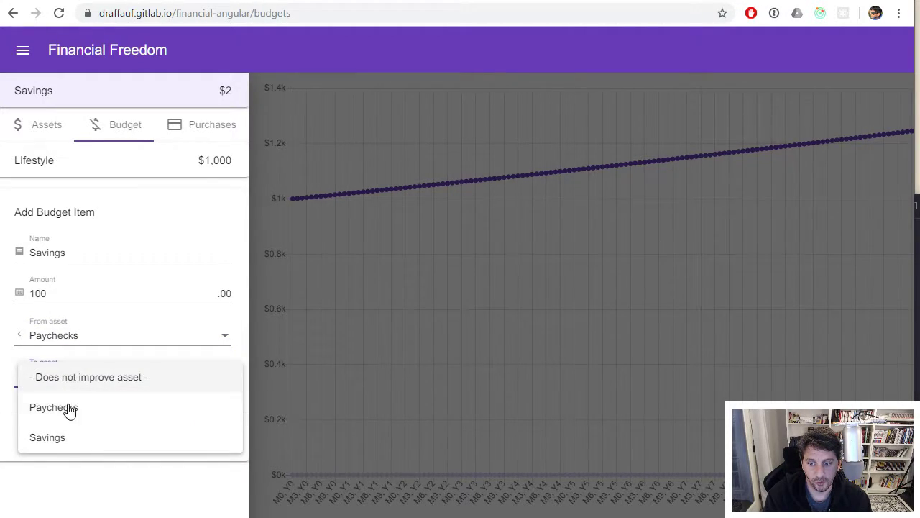
{"action": "left_click", "coordinate": [66, 439]}
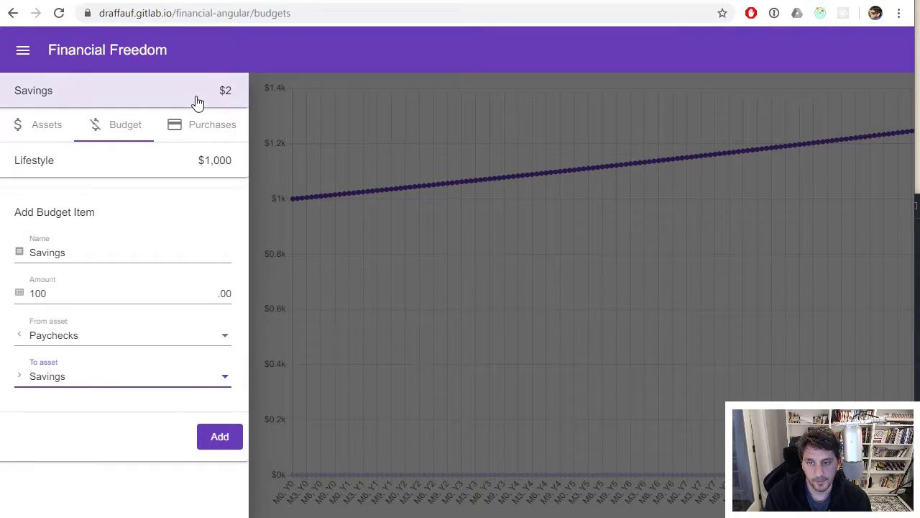
{"action": "left_click", "coordinate": [218, 448]}
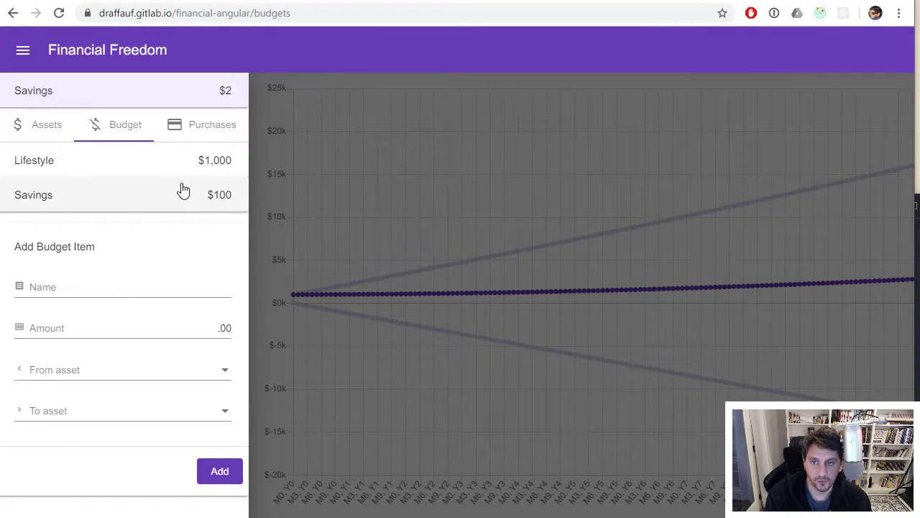
Change the Lifestyle budget amount from 1000 to 900
{"action": "left_click", "coordinate": [166, 163]}
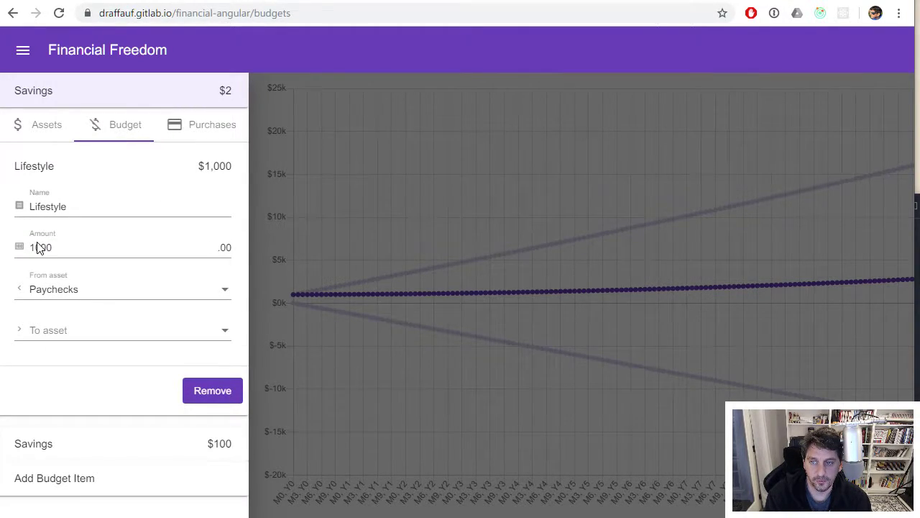
{"action": "left_click_drag", "start_coordinate": [39, 247], "coordinate": [7, 251]}
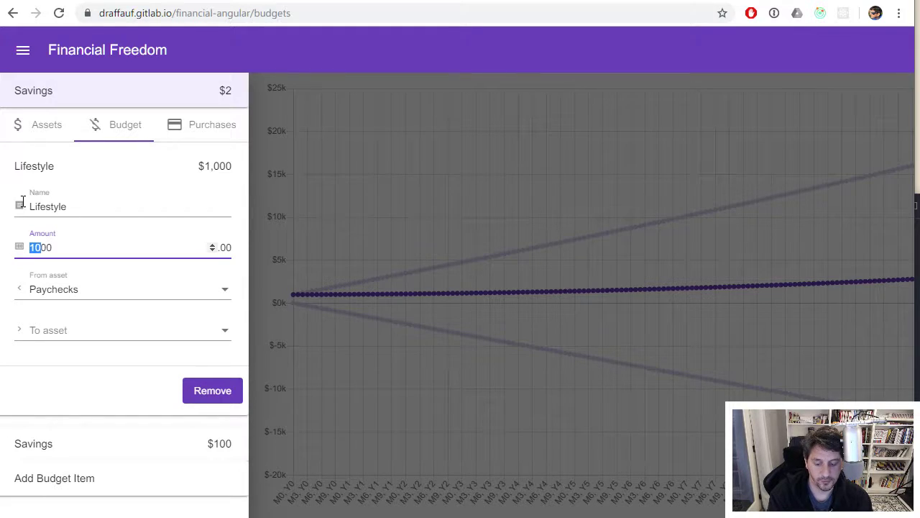
{"action": "type", "text": "9"}
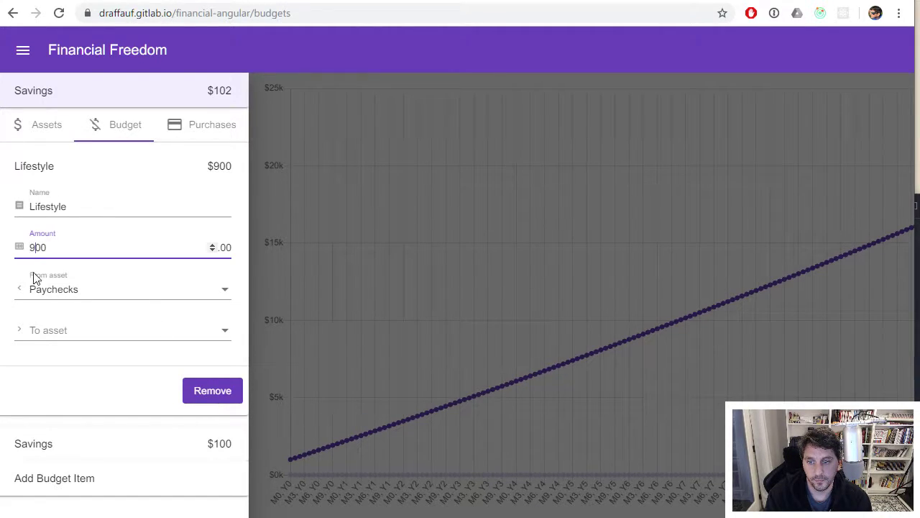
{"action": "left_click", "coordinate": [109, 388]}
{"action": "left_click", "coordinate": [90, 167]}
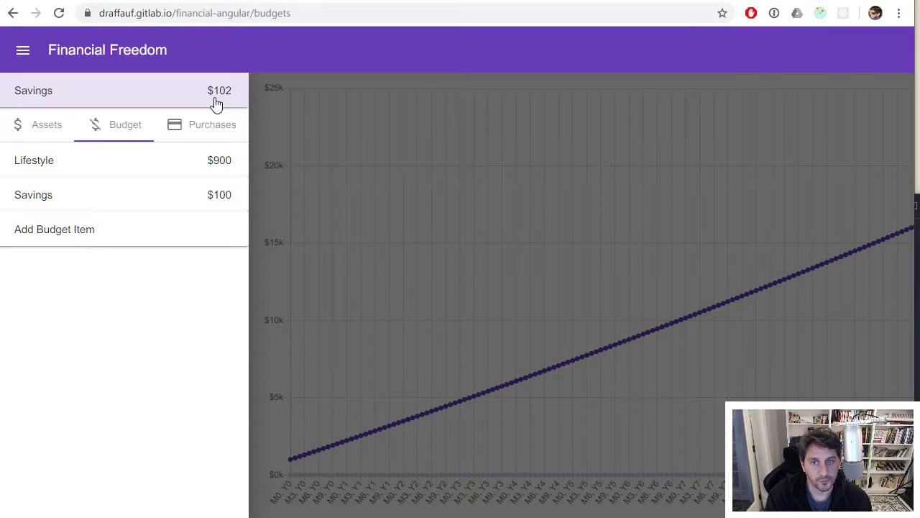
Expand the $102 savings summary and highlight the earned income and $1,002 total income
{"action": "left_click", "coordinate": [138, 96]}
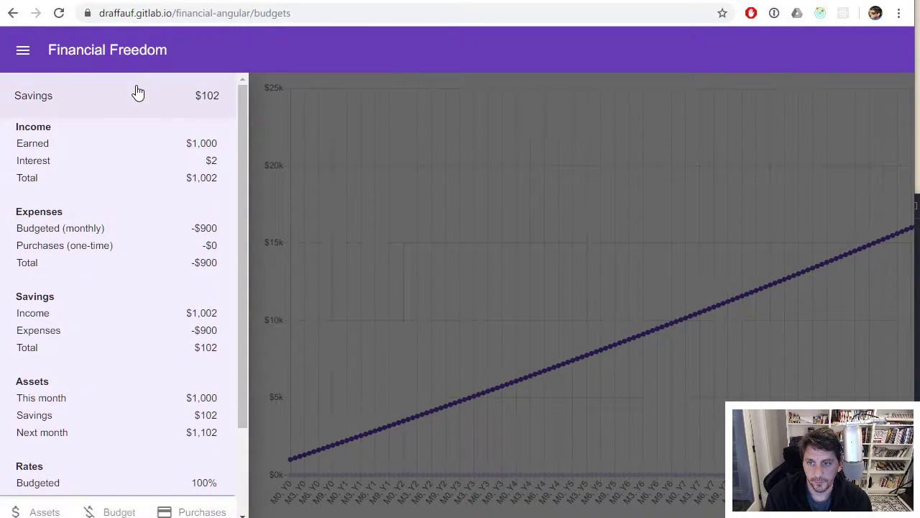
{"action": "left_click", "coordinate": [138, 94]}
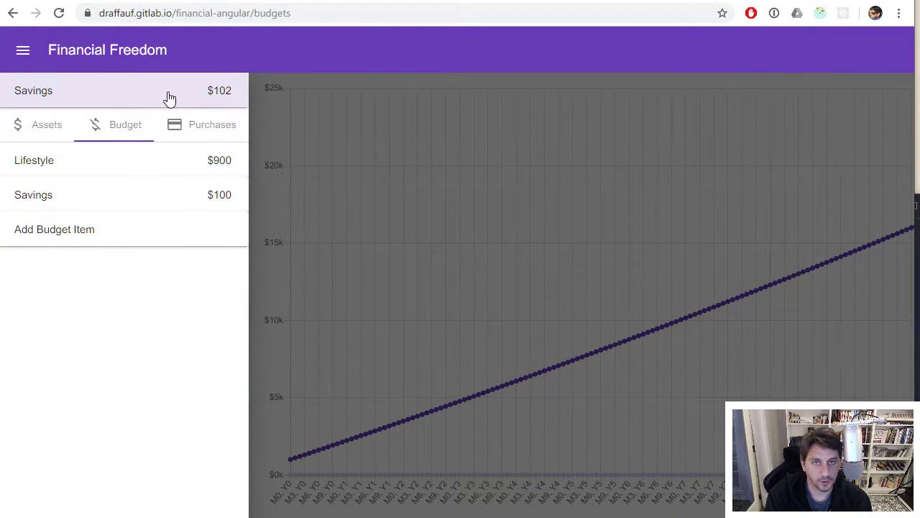
{"action": "left_click", "coordinate": [169, 97]}
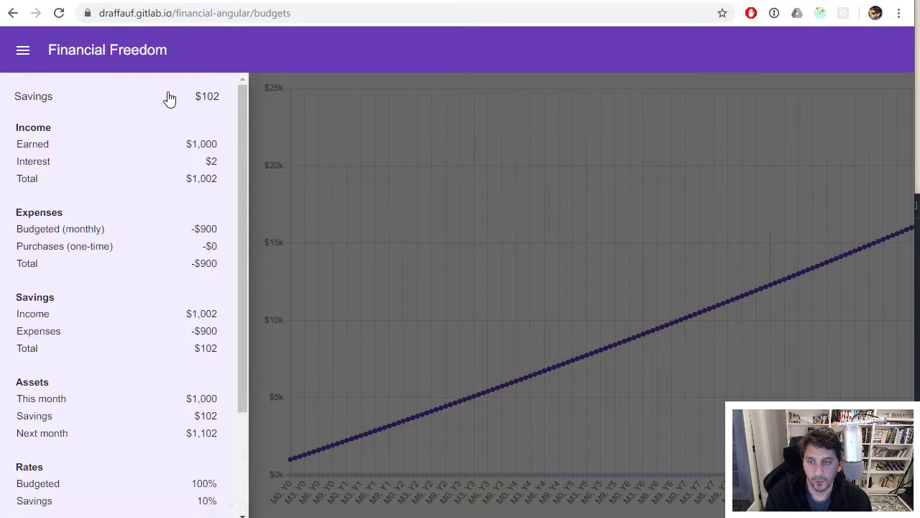
{"action": "mouse_move", "coordinate": [194, 145]}
{"action": "left_mouse_down"}
{"action": "mouse_move", "coordinate": [222, 146]}
{"action": "mouse_move", "coordinate": [206, 145]}
{"action": "left_mouse_up"}
{"action": "left_click", "coordinate": [213, 156]}
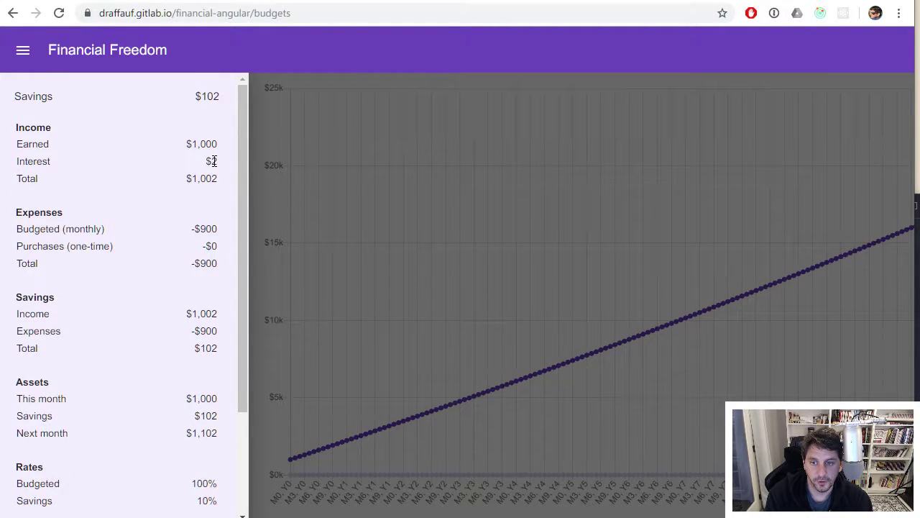
{"action": "left_click_drag", "start_coordinate": [187, 178], "coordinate": [218, 177]}
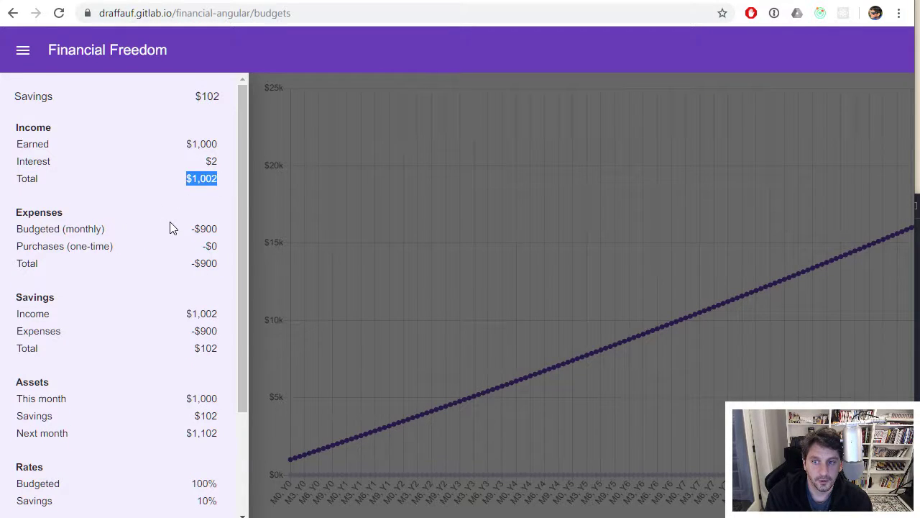
Highlight the 900 budgeted expense, 102 savings, and the $1,000 and $102 asset figures
{"action": "double_click", "coordinate": [208, 227]}
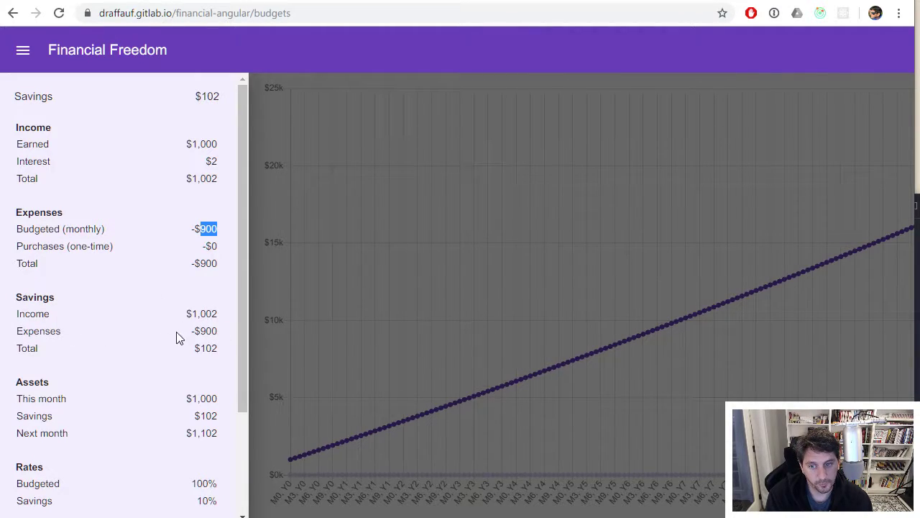
{"action": "double_click", "coordinate": [210, 349]}
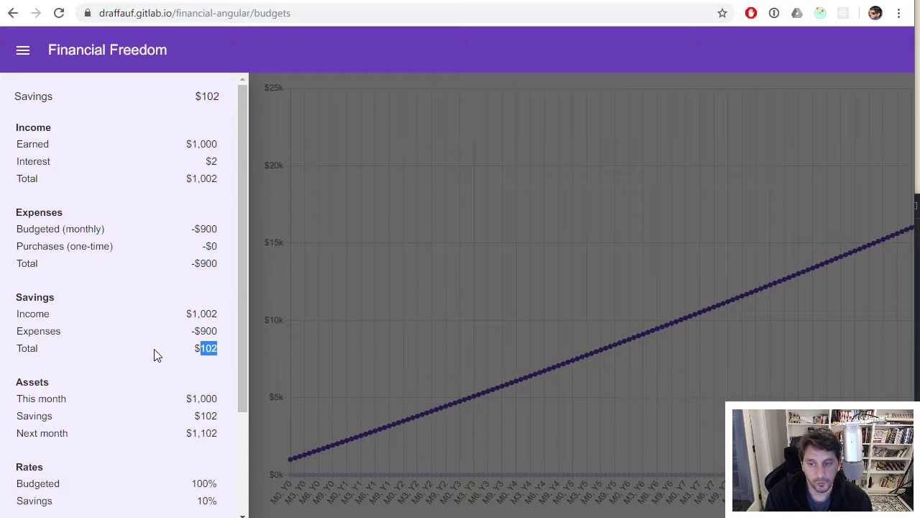
{"action": "scroll", "coordinate": [166, 322], "scroll_direction": "down", "scroll_amount": 3}
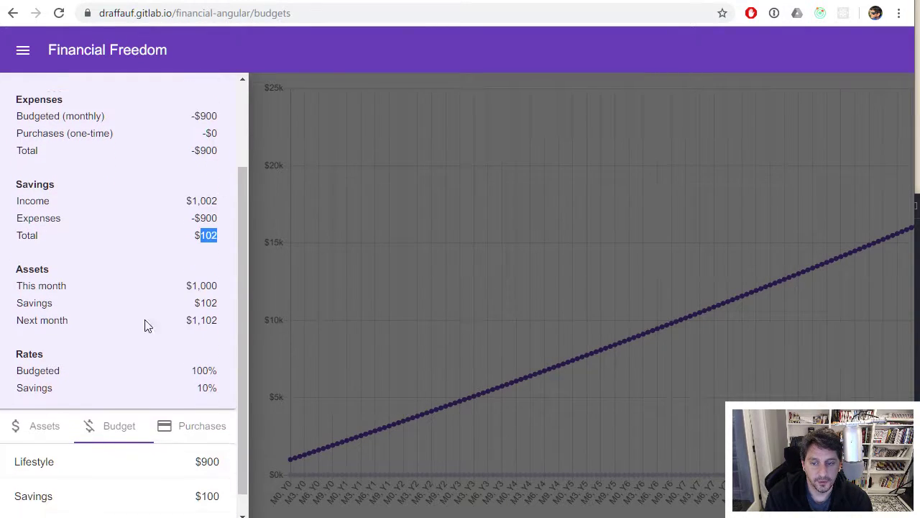
{"action": "double_click", "coordinate": [32, 264]}
{"action": "left_click", "coordinate": [38, 284]}
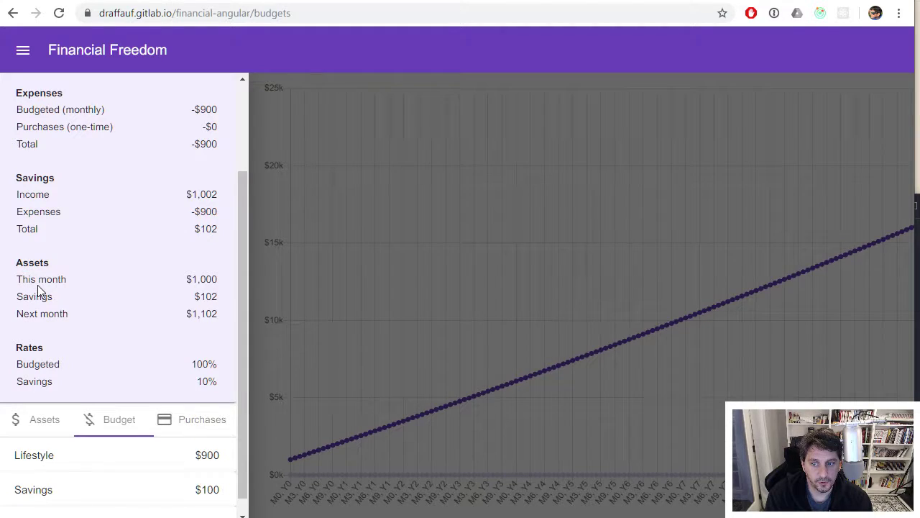
{"action": "double_click", "coordinate": [44, 280]}
{"action": "left_click", "coordinate": [21, 281]}
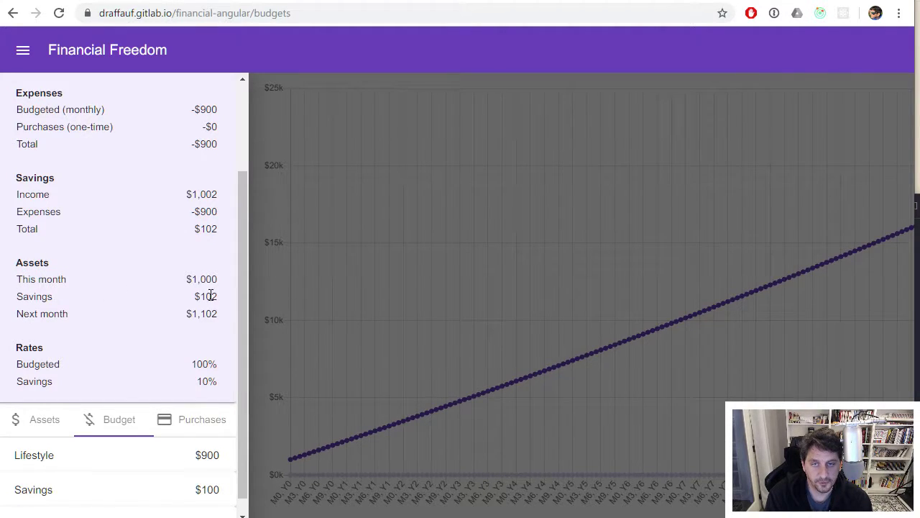
{"action": "double_click", "coordinate": [205, 280]}
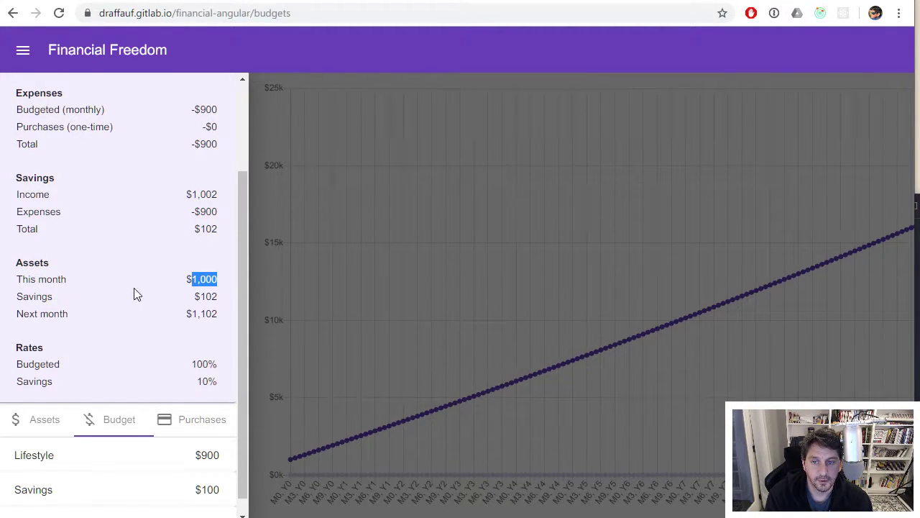
{"action": "double_click", "coordinate": [210, 297]}
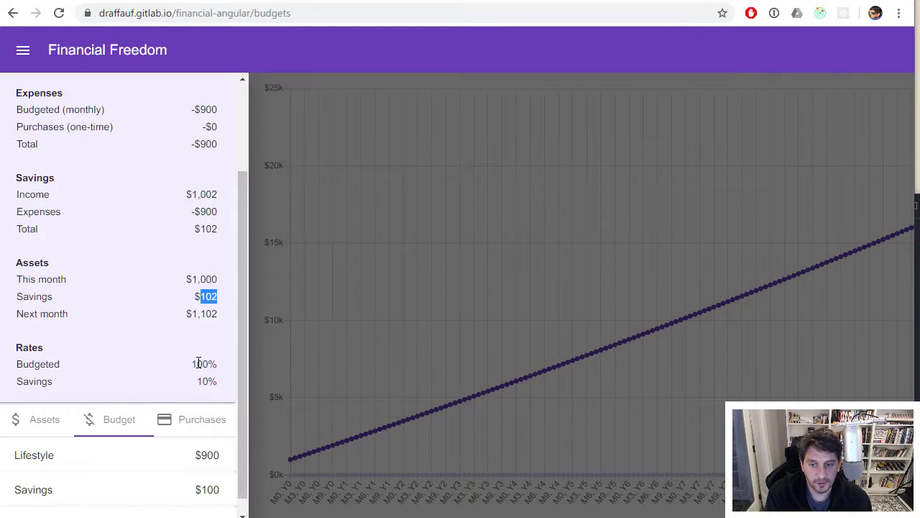
Highlight the 100% budgeted and 10% savings rates, then collapse the savings breakdown
{"action": "left_click", "coordinate": [37, 366]}
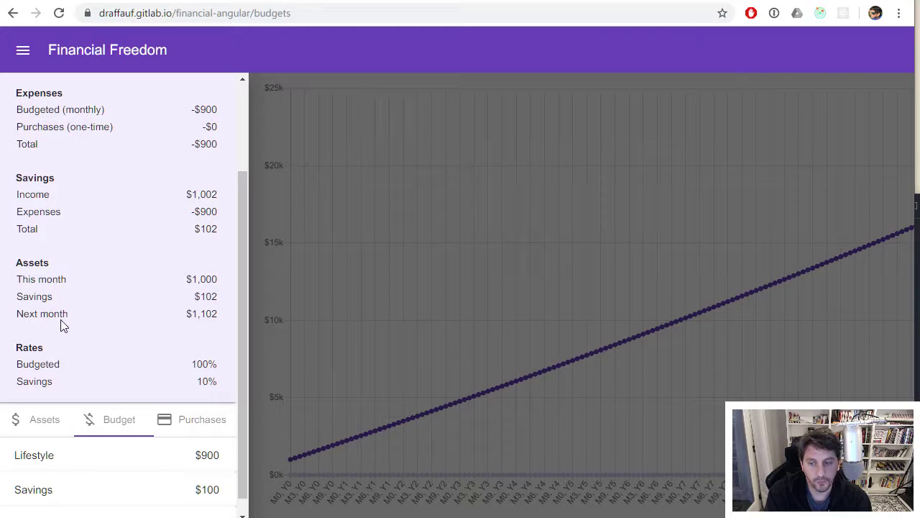
{"action": "double_click", "coordinate": [200, 364]}
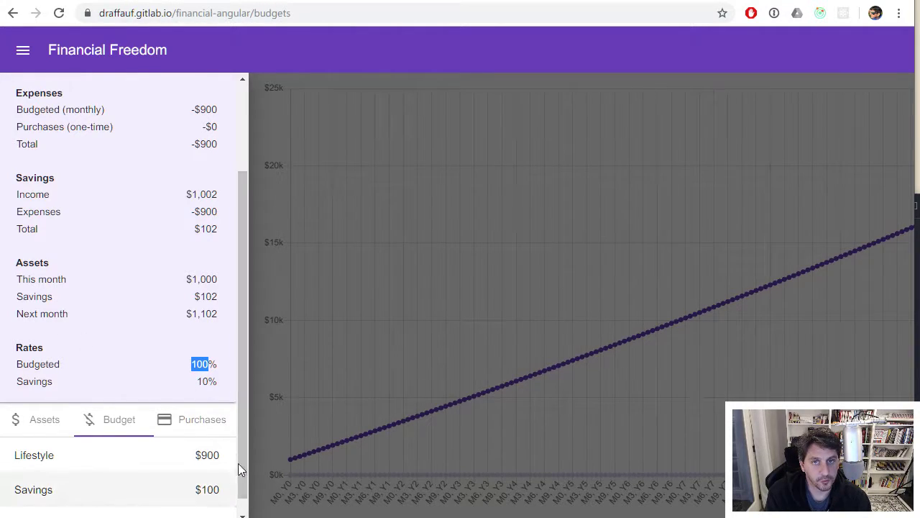
{"action": "double_click", "coordinate": [35, 385]}
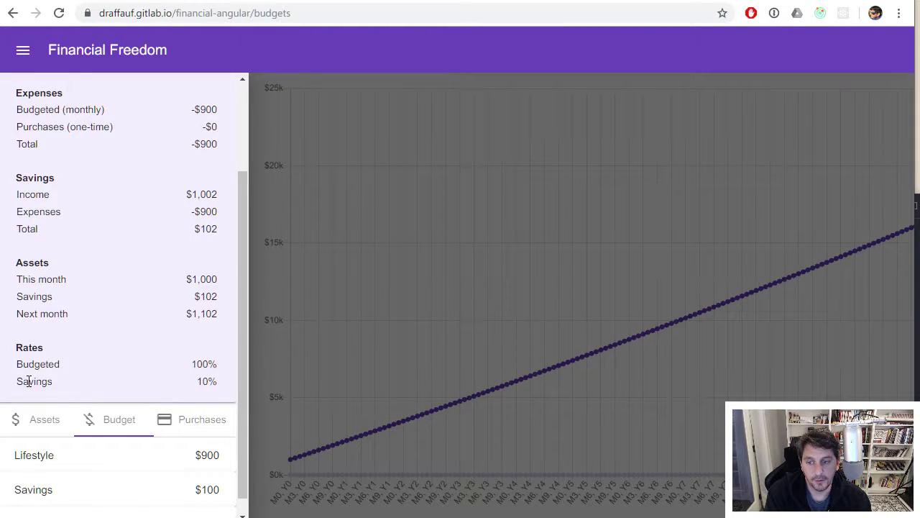
{"action": "double_click", "coordinate": [29, 381]}
{"action": "double_click", "coordinate": [204, 381]}
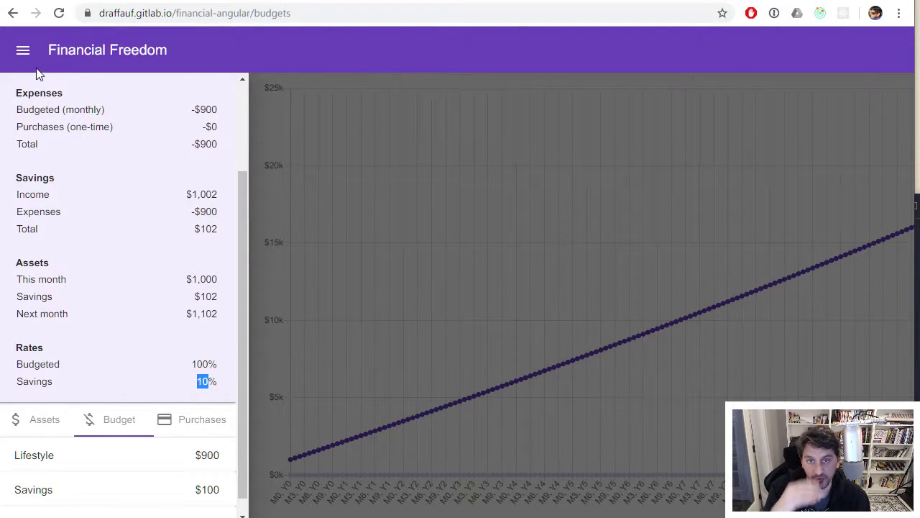
{"action": "left_click", "coordinate": [232, 313]}
{"action": "left_click_drag", "start_coordinate": [243, 352], "coordinate": [82, 127]}
{"action": "left_click", "coordinate": [82, 98]}
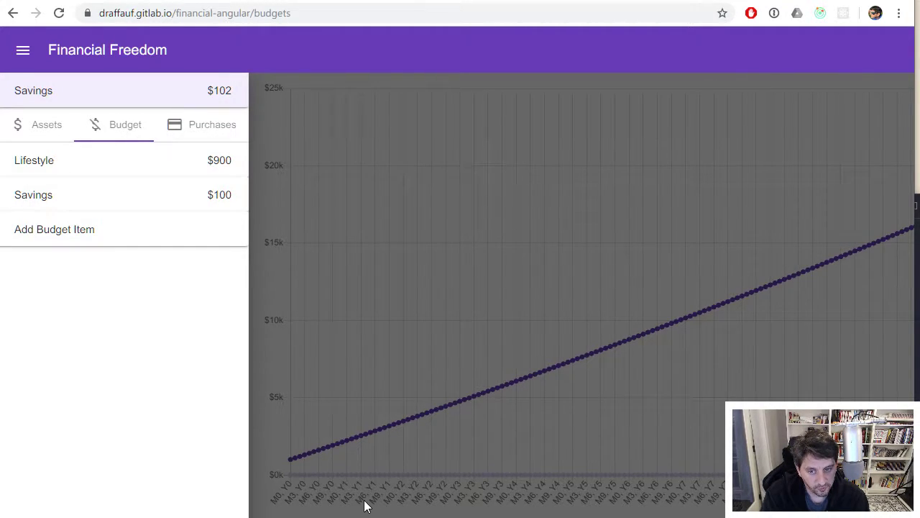
Start a new purchase in the Purchases list named Italy Trip
{"action": "left_click", "coordinate": [208, 126]}
{"action": "left_click", "coordinate": [132, 169]}
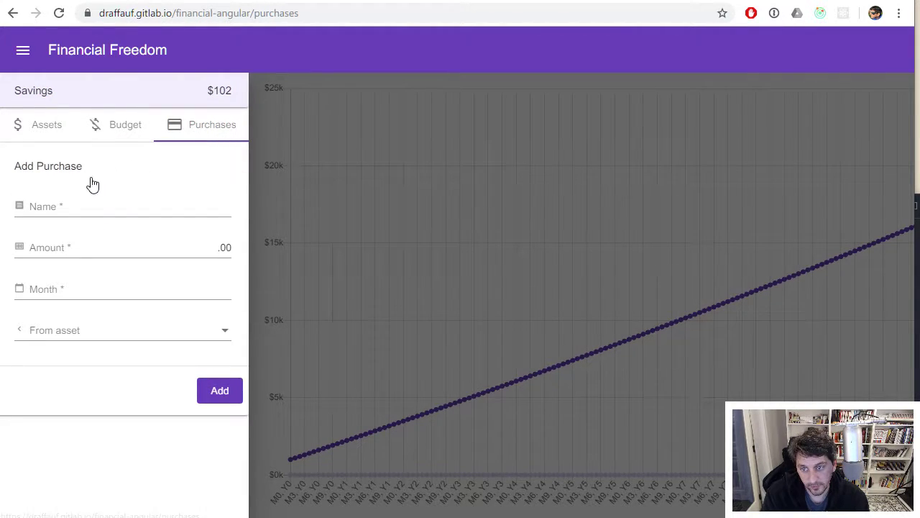
{"action": "left_click", "coordinate": [57, 206]}
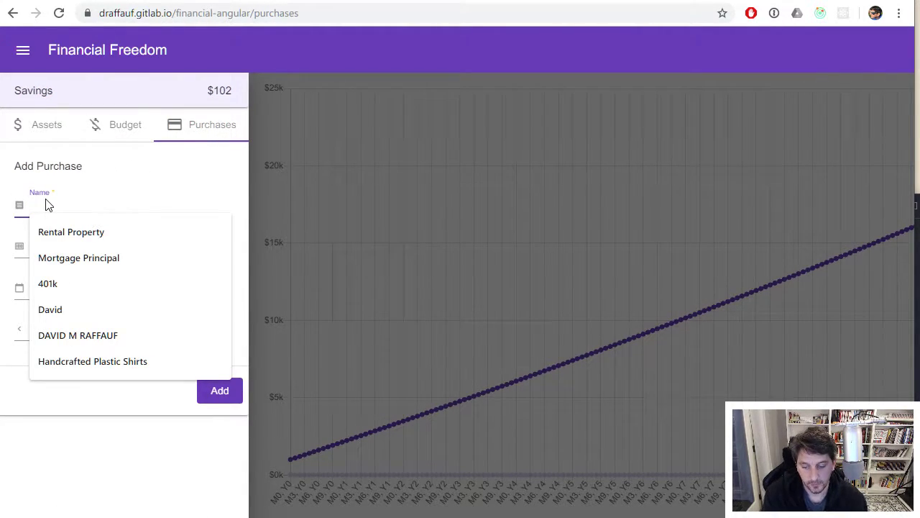
{"action": "type", "text": "Itnerne"}
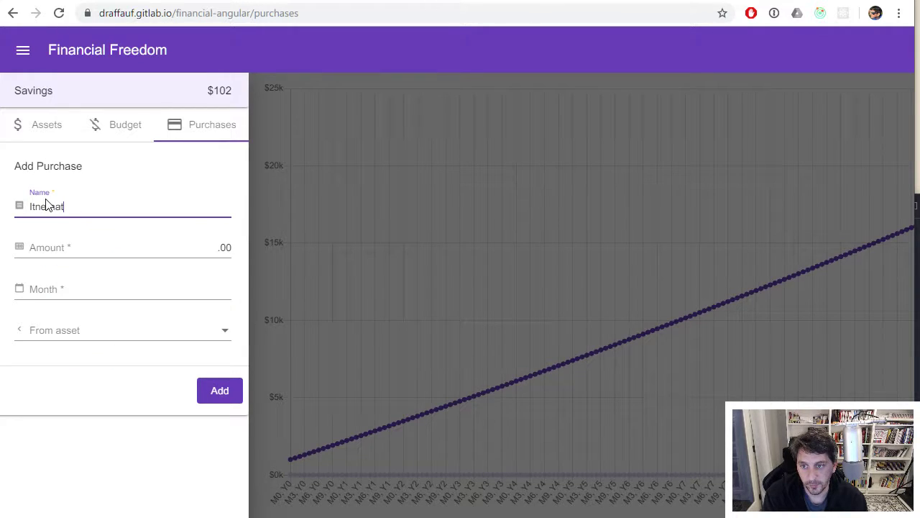
{"action": "key", "text": "BackSpace"}
{"action": "key", "text": "BackSpace"}
{"action": "key", "text": "BackSpace"}
{"action": "key", "text": "BackSpace"}
{"action": "key", "text": "BackSpace"}
{"action": "key", "text": "BackSpace"}
{"action": "key", "text": "BackSpace"}
{"action": "type", "text": "Italy R"}
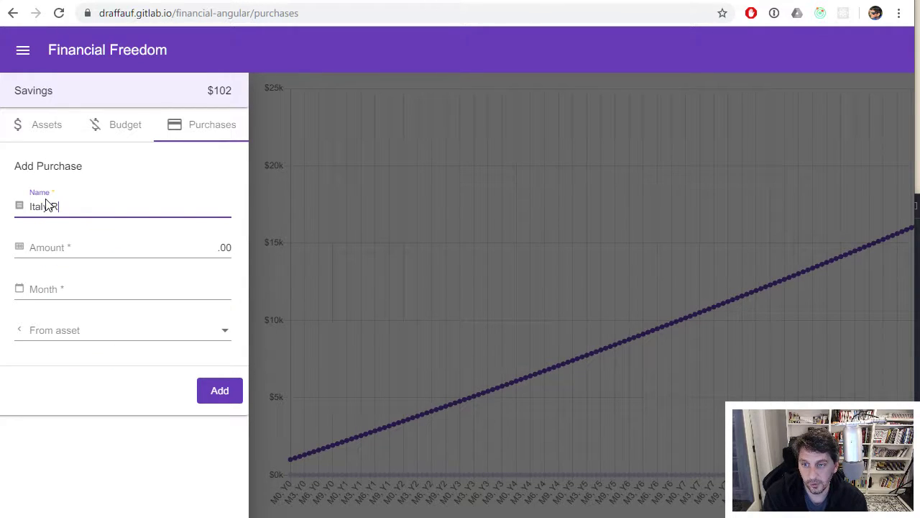
{"action": "key", "text": "BackSpace"}
{"action": "type", "text": "Tri"}
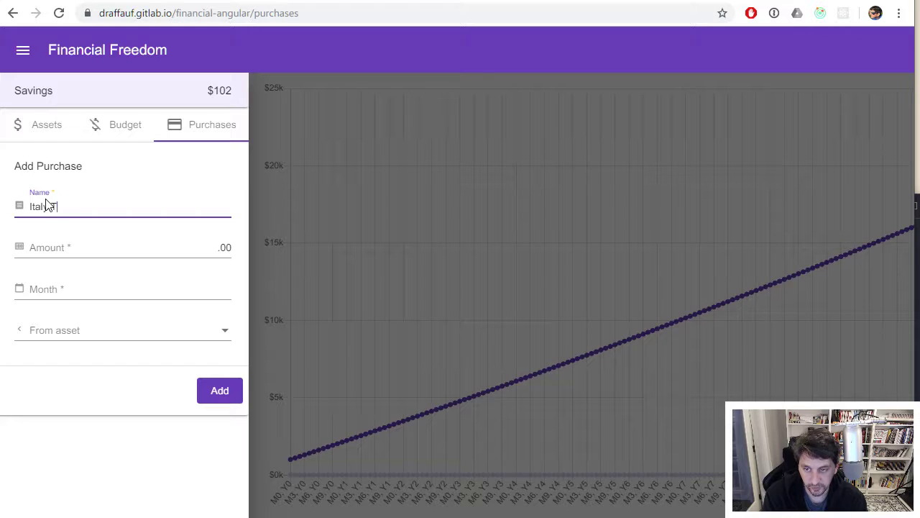
{"action": "type", "text": "p"}
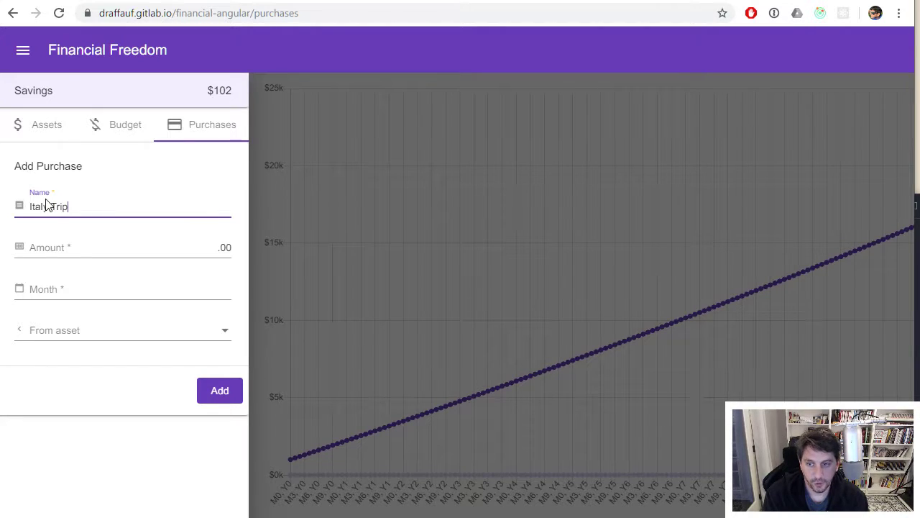
Set the purchase to 5000 in month 12, paid from Savings, and add it
{"action": "key", "text": "Tab"}
{"action": "type", "text": "40"}
{"action": "key", "text": "BackSpace"}
{"action": "key", "text": "BackSpace"}
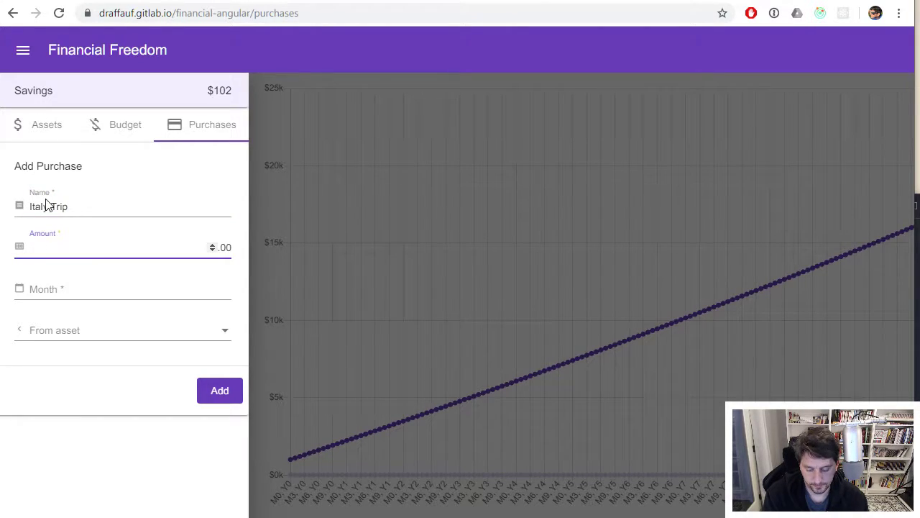
{"action": "type", "text": "5000"}
{"action": "key", "text": "Tab"}
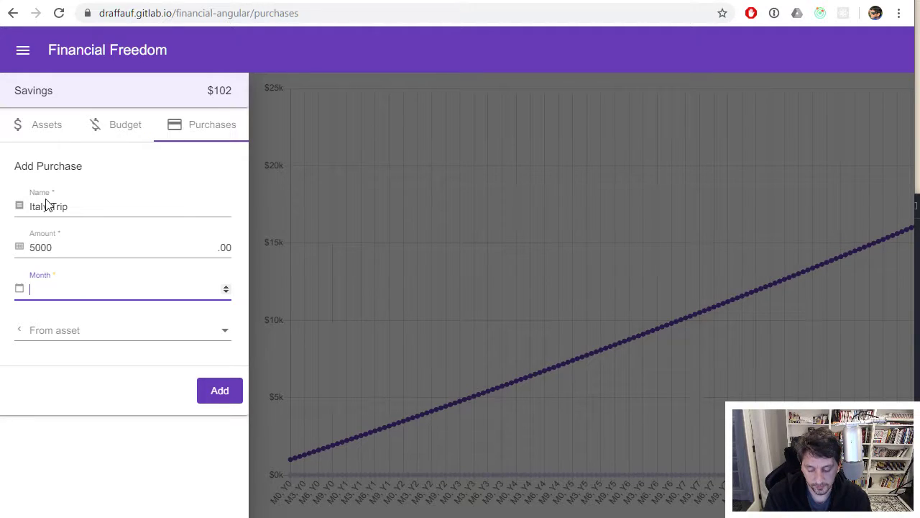
{"action": "type", "text": "12"}
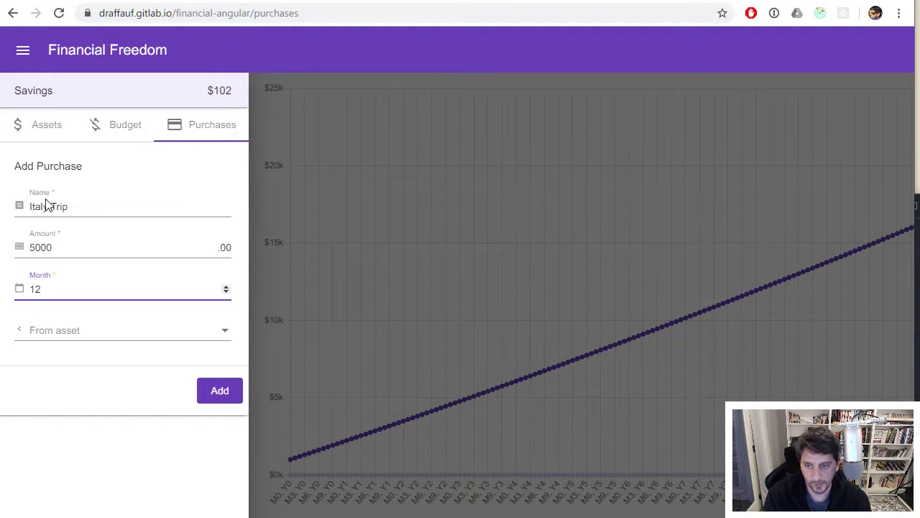
{"action": "left_click", "coordinate": [80, 331]}
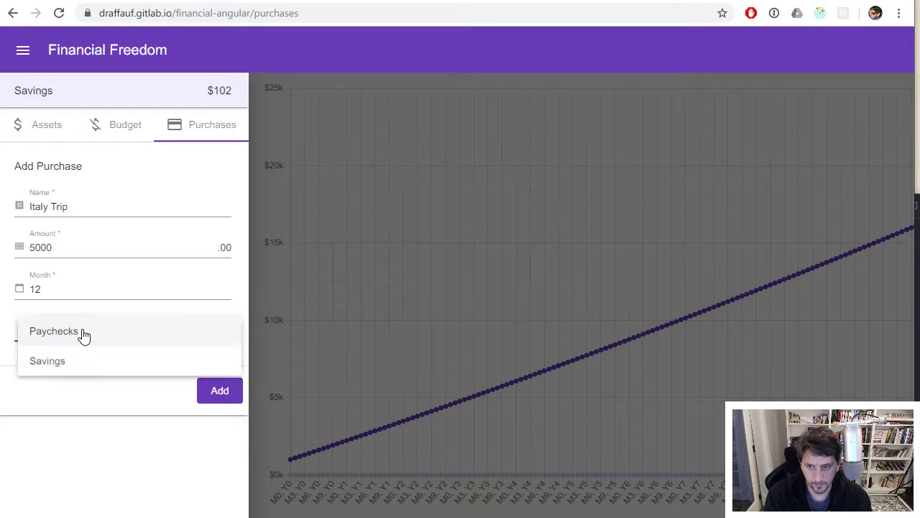
{"action": "left_click", "coordinate": [47, 362]}
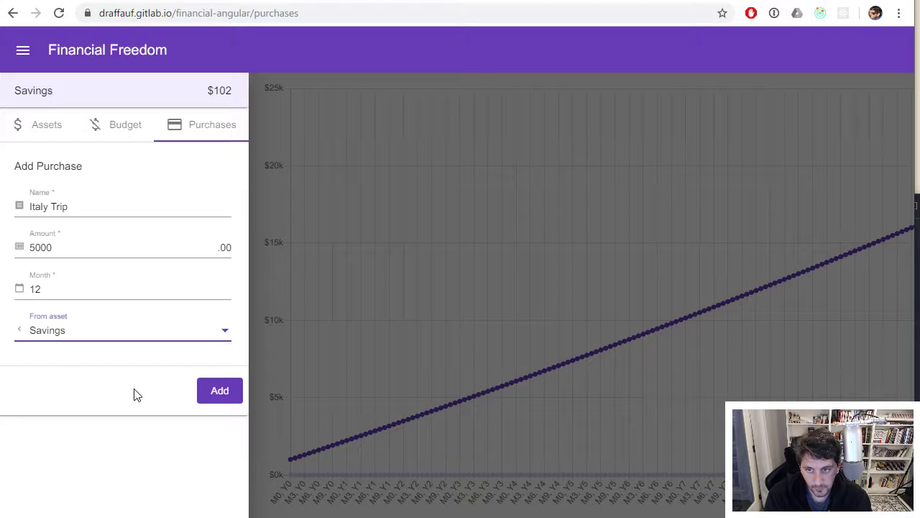
{"action": "left_click", "coordinate": [215, 401]}
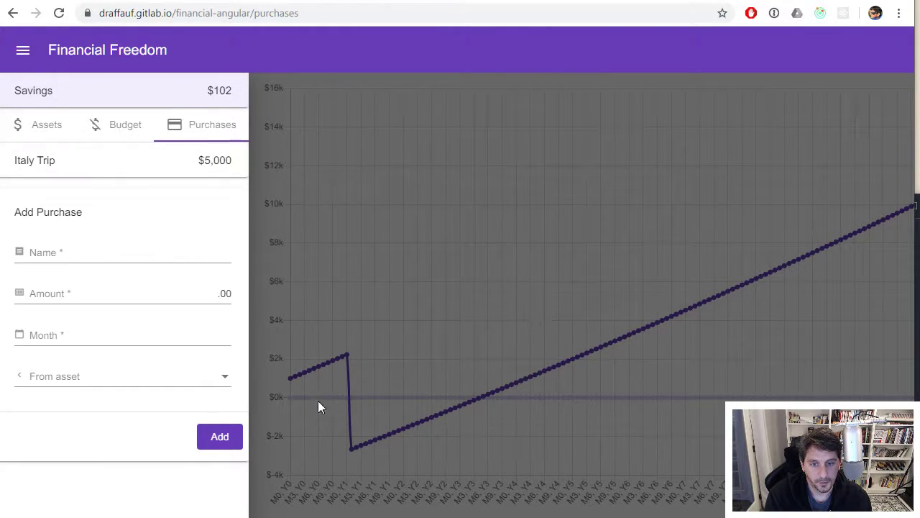
Expand the Italy Trip purchase to show its 5000 amount, month 12 and Savings source
{"action": "left_click", "coordinate": [92, 161]}
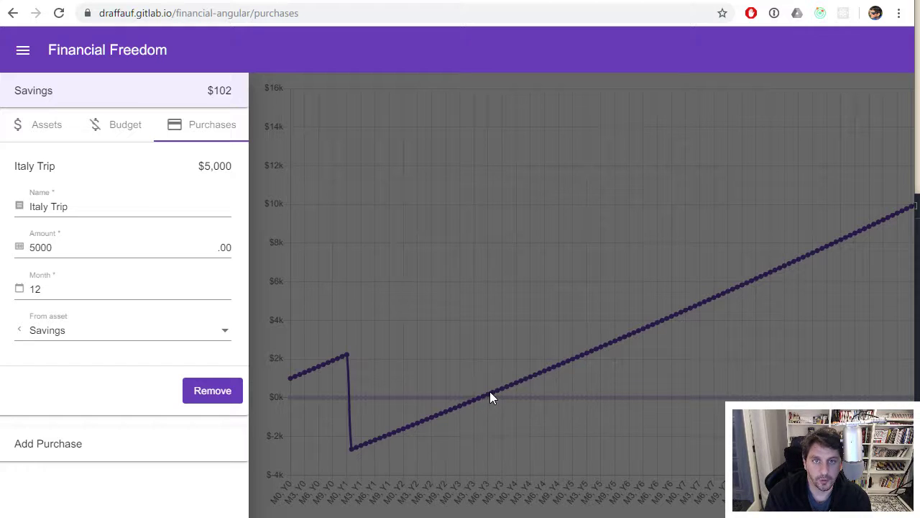
Push the Italy Trip later with the Month spinner, to about month 38
{"action": "left_click", "coordinate": [227, 287]}
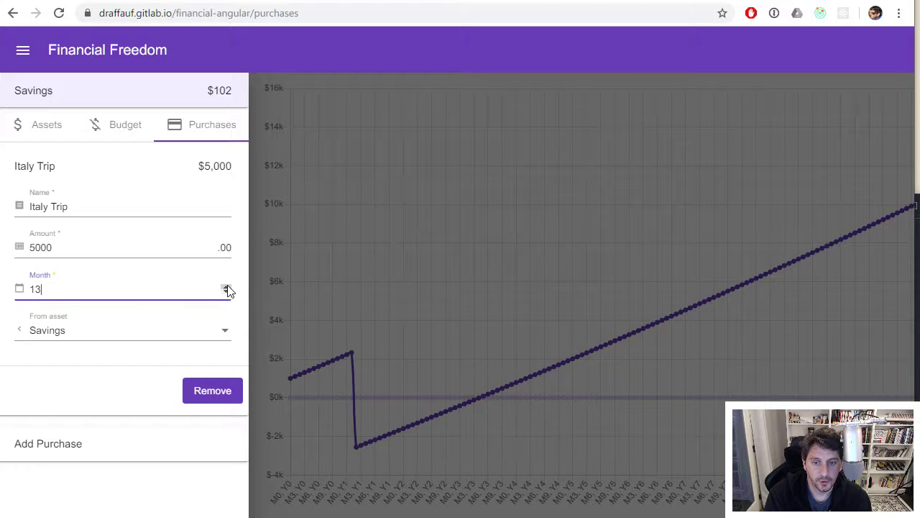
{"action": "left_click", "coordinate": [226, 287]}
{"action": "triple_click", "coordinate": [227, 287]}
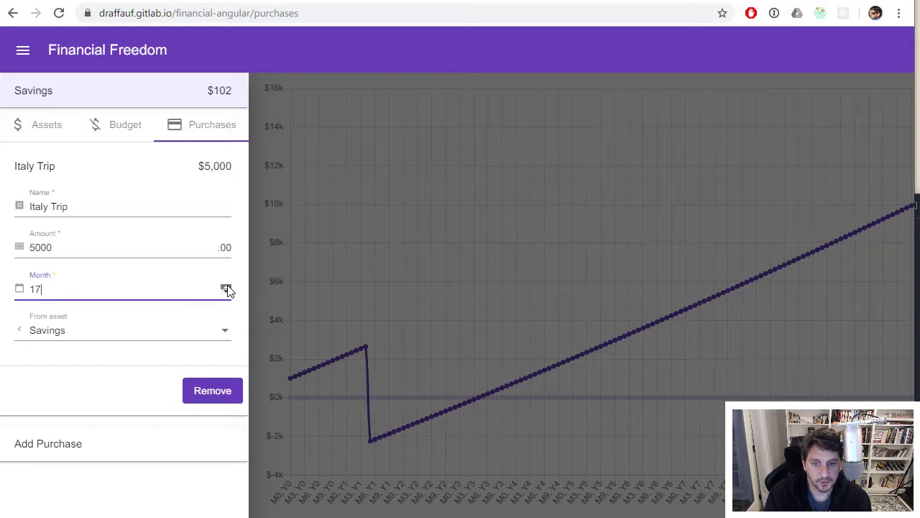
{"action": "double_click", "coordinate": [226, 287]}
{"action": "triple_click", "coordinate": [226, 287]}
{"action": "double_click", "coordinate": [226, 287]}
{"action": "triple_click", "coordinate": [227, 287]}
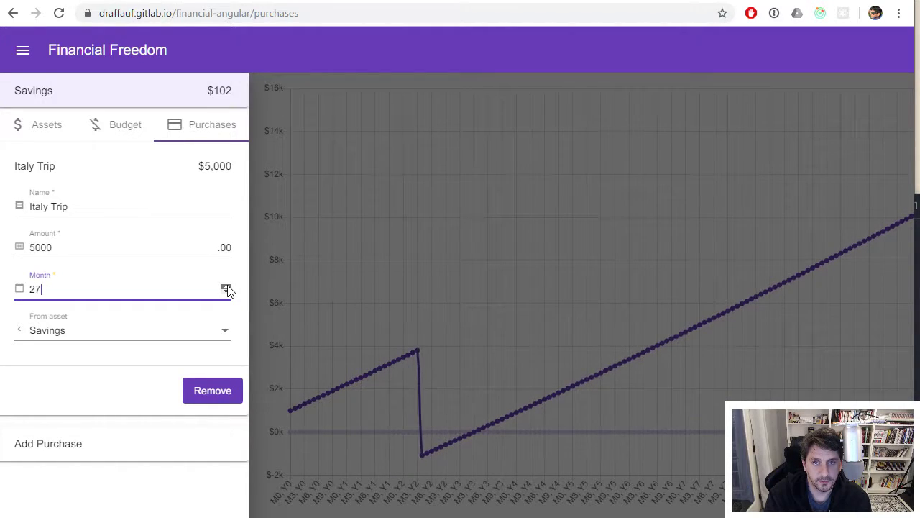
{"action": "triple_click", "coordinate": [227, 287]}
{"action": "double_click", "coordinate": [226, 287]}
{"action": "double_click", "coordinate": [226, 287]}
{"action": "triple_click", "coordinate": [226, 287]}
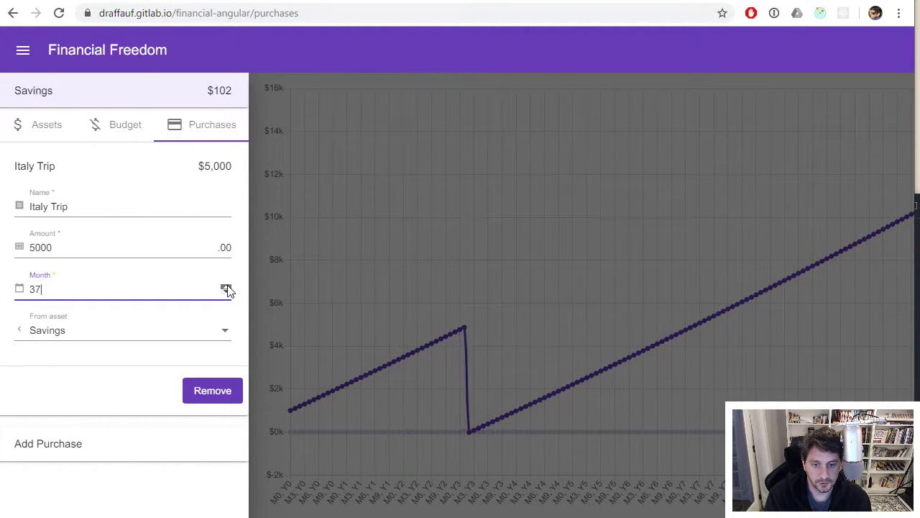
{"action": "left_click", "coordinate": [227, 286]}
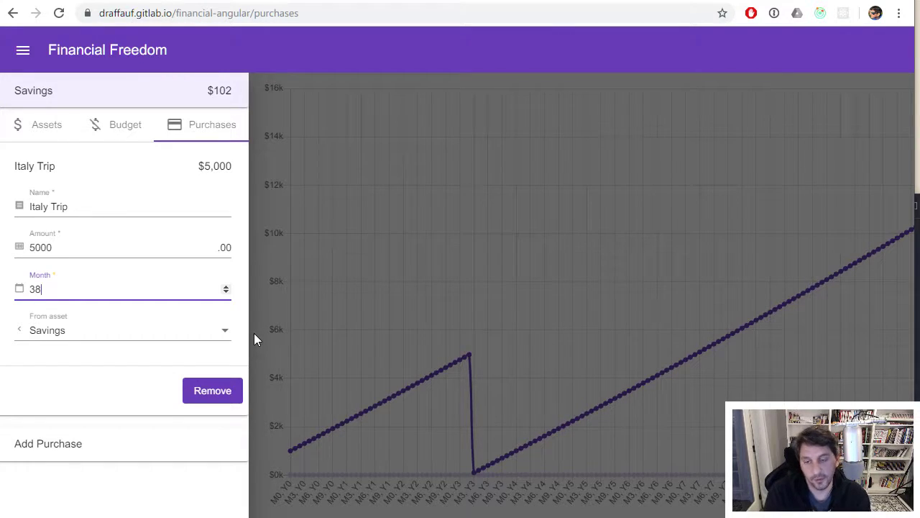
Keep advancing the Italy Trip from month 39 until it reaches month 48
{"action": "left_click", "coordinate": [226, 287]}
{"action": "left_click", "coordinate": [226, 287]}
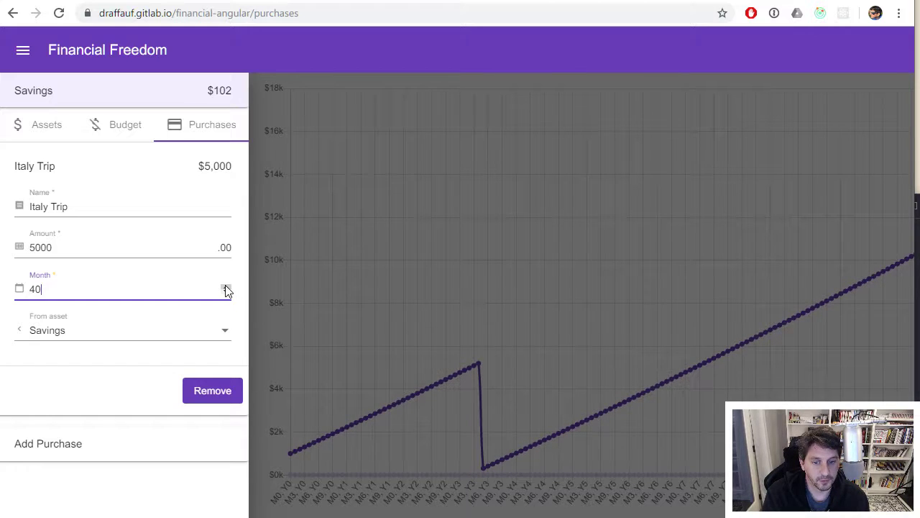
{"action": "left_click", "coordinate": [226, 287]}
{"action": "left_click", "coordinate": [226, 287]}
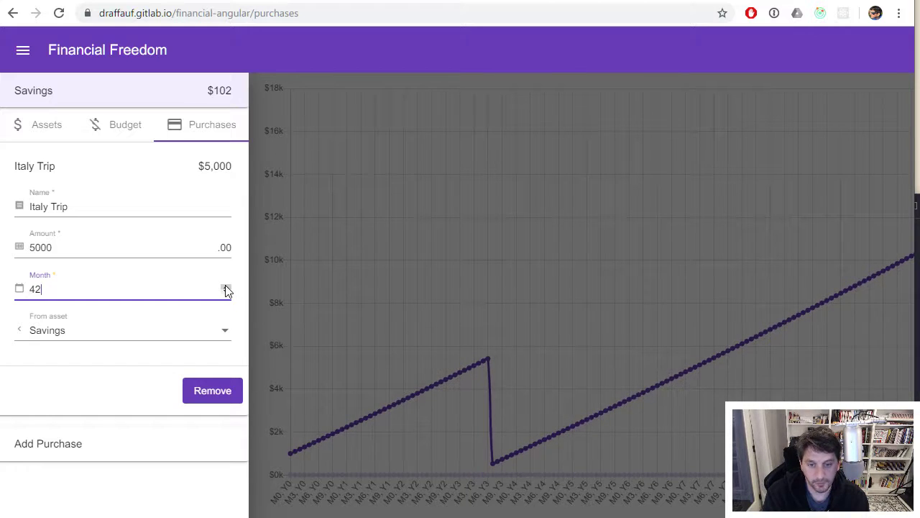
{"action": "double_click", "coordinate": [226, 287]}
{"action": "left_click", "coordinate": [225, 287]}
{"action": "left_click", "coordinate": [226, 287]}
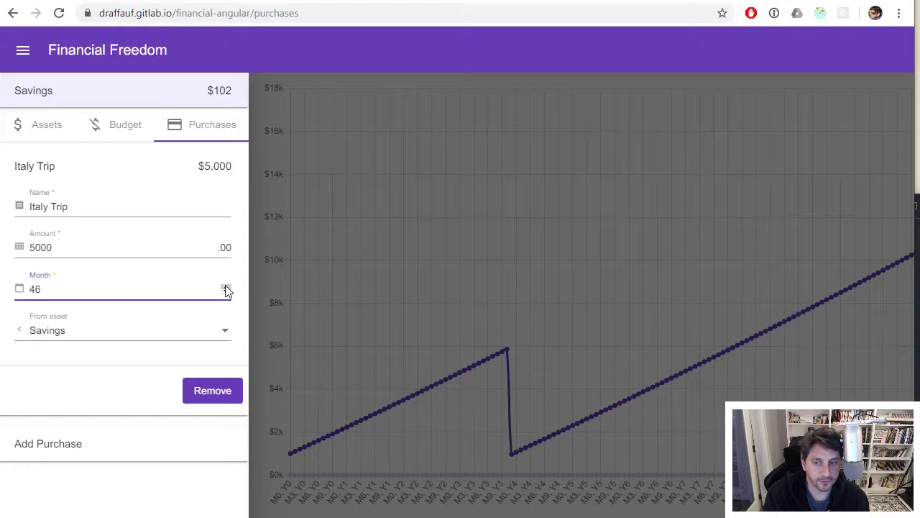
{"action": "left_click", "coordinate": [226, 287]}
{"action": "left_click", "coordinate": [226, 286]}
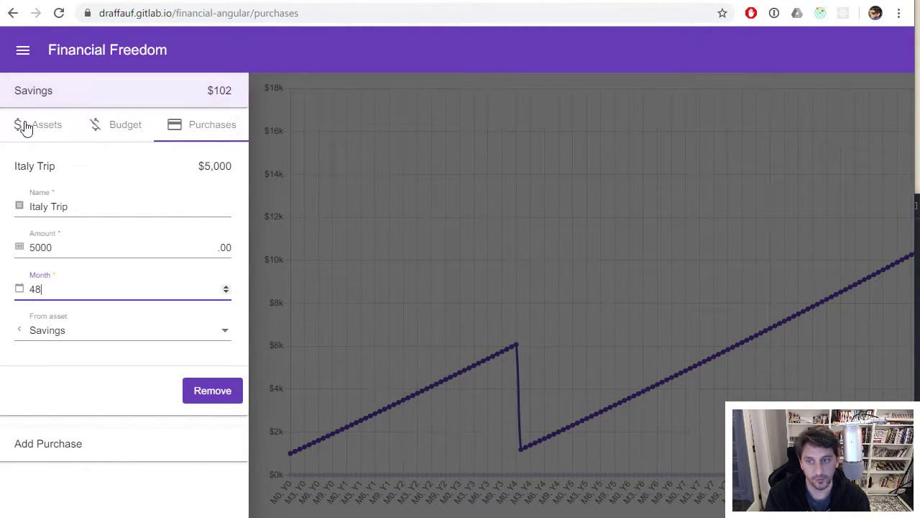
In the budget items, change the Lifestyle amount from 900 to 750
{"action": "left_click", "coordinate": [131, 126]}
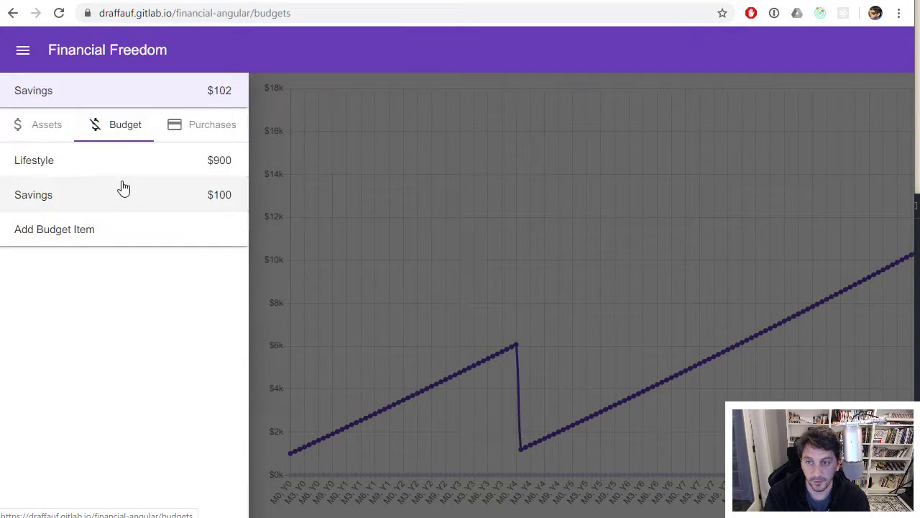
{"action": "left_click", "coordinate": [175, 162]}
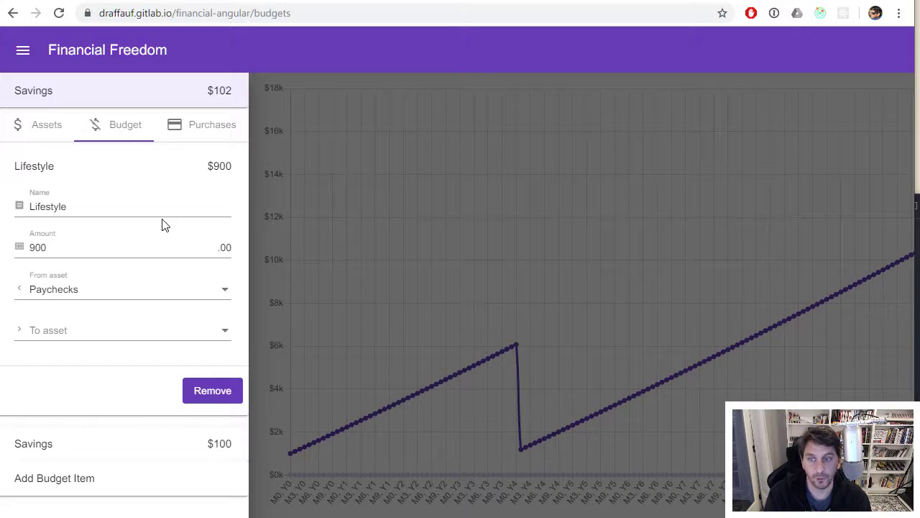
{"action": "left_click", "coordinate": [33, 248]}
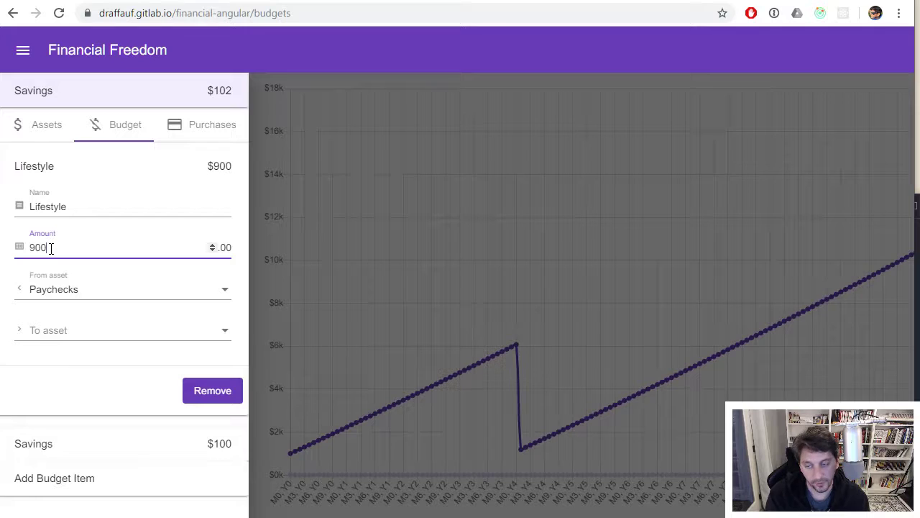
{"action": "key", "text": "BackSpace"}
{"action": "key", "text": "BackSpace"}
{"action": "key", "text": "BackSpace"}
{"action": "type", "text": "7"}
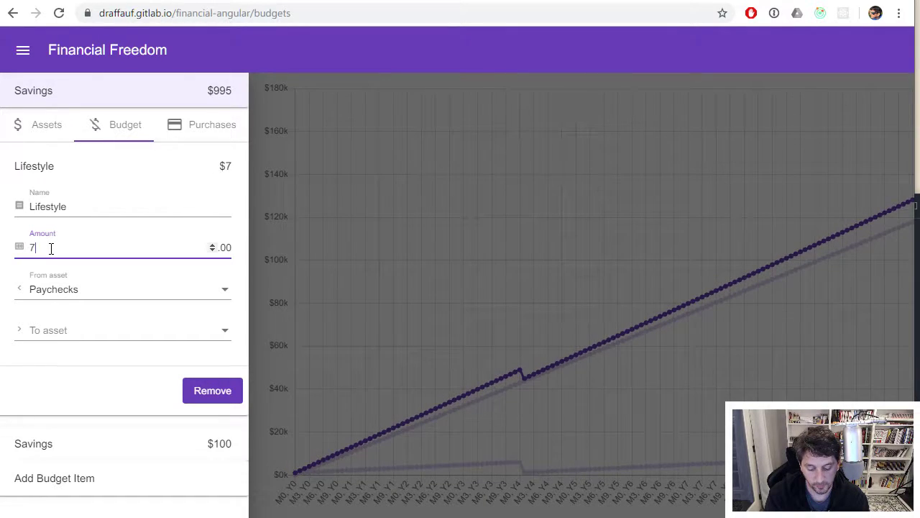
{"action": "type", "text": "50"}
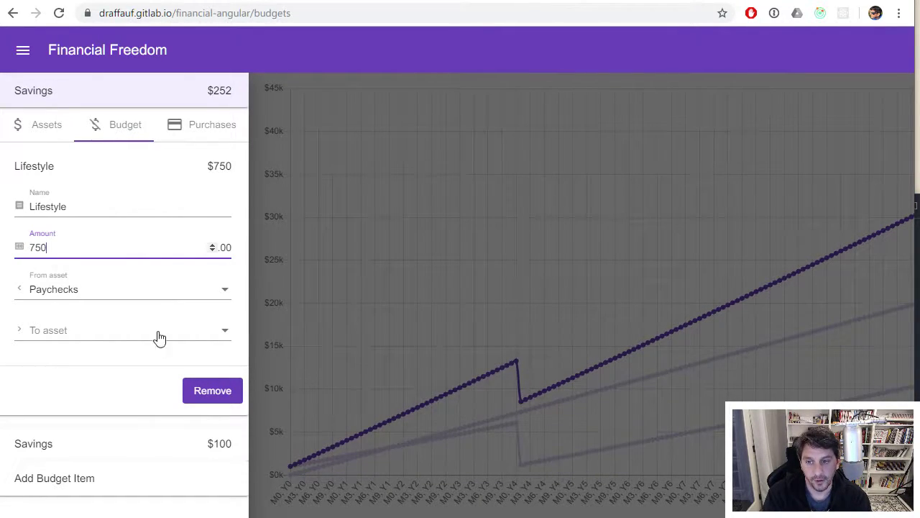
Collapse Lifestyle and change the Savings budget amount from 100 to 350
{"action": "left_click", "coordinate": [84, 166]}
{"action": "left_click", "coordinate": [128, 199]}
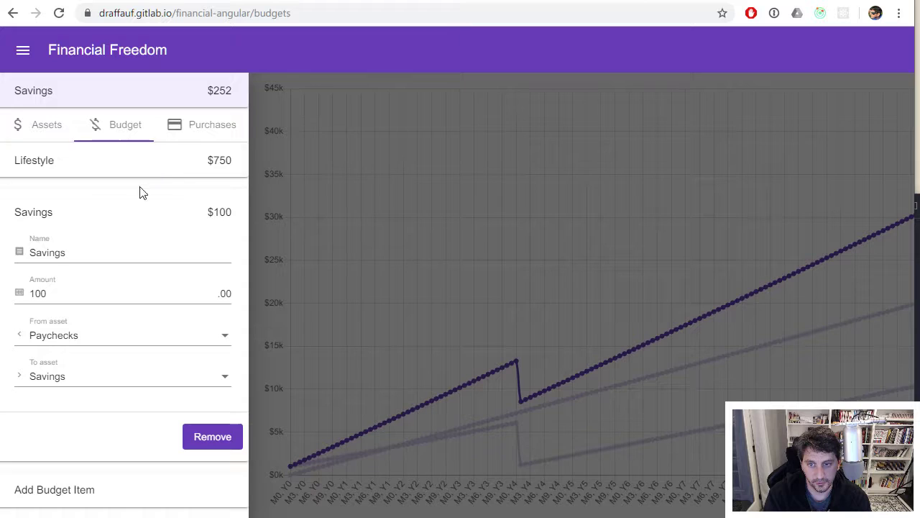
{"action": "left_click", "coordinate": [39, 292]}
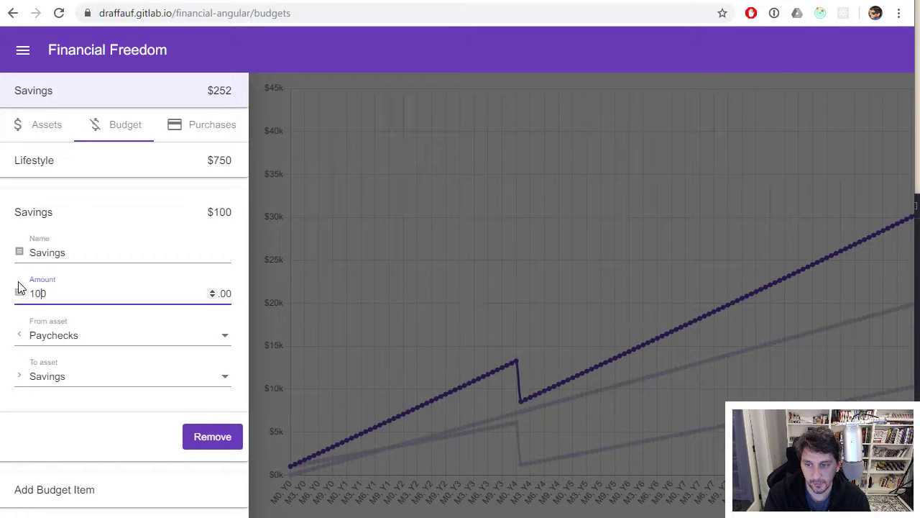
{"action": "key", "text": "BackSpace"}
{"action": "key", "text": "BackSpace"}
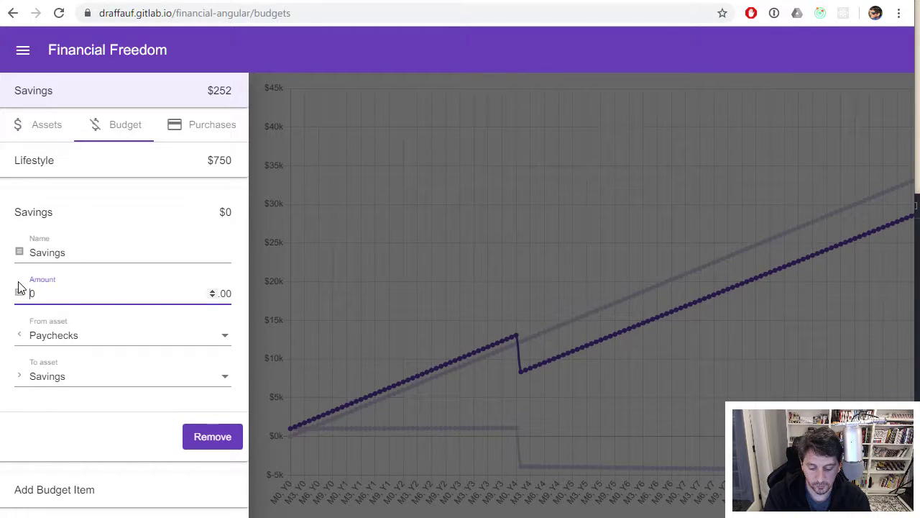
{"action": "type", "text": "35"}
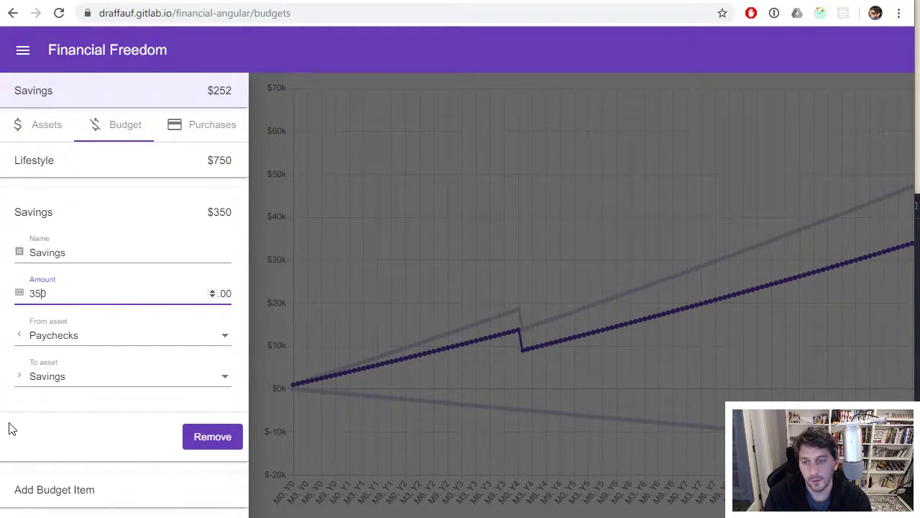
{"action": "left_click", "coordinate": [148, 208]}
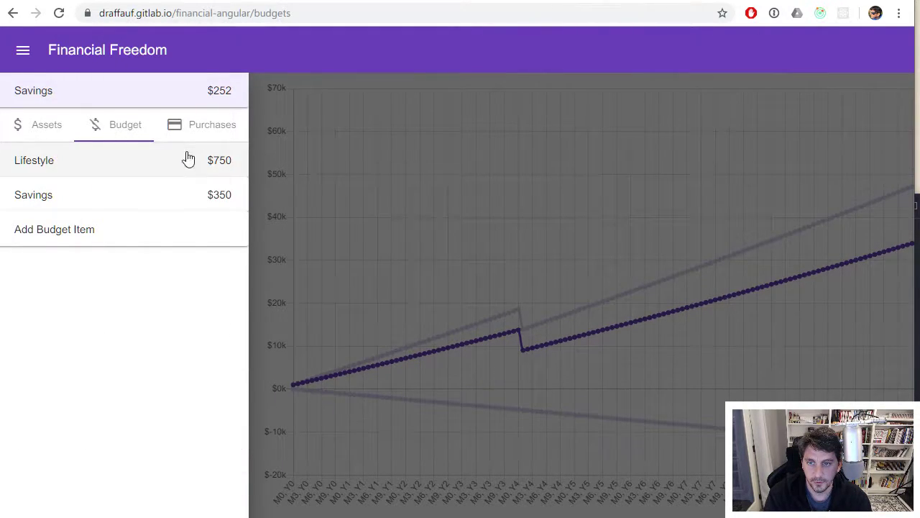
Correct the Savings budget amount from 350 to 250
{"action": "left_click", "coordinate": [116, 197]}
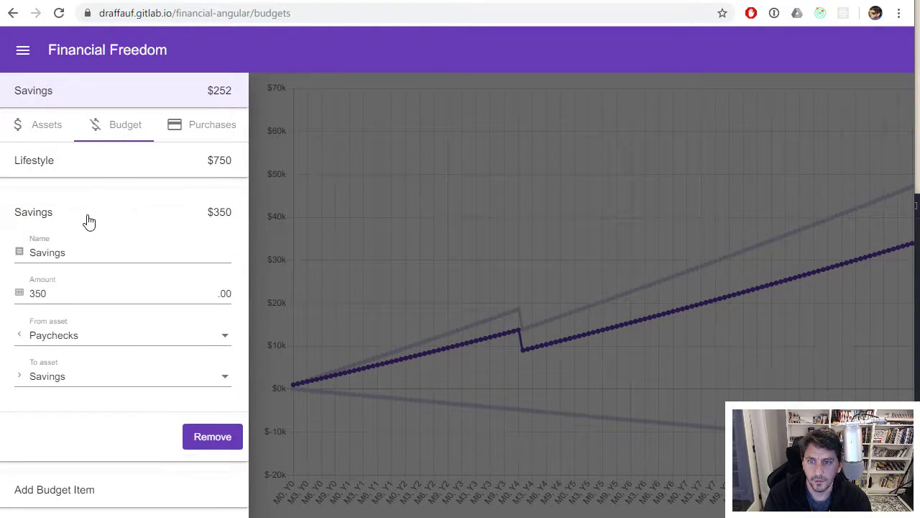
{"action": "left_click", "coordinate": [35, 295]}
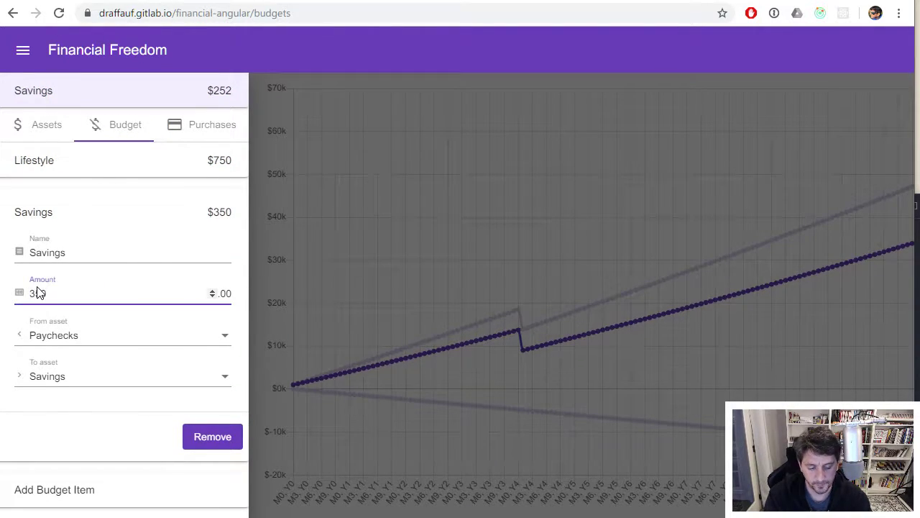
{"action": "key", "text": "BackSpace"}
{"action": "type", "text": "2"}
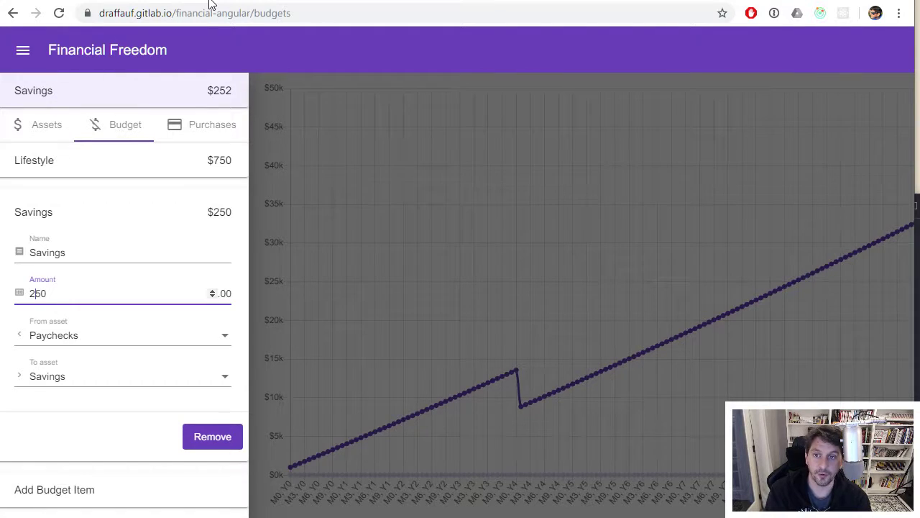
{"action": "left_click", "coordinate": [164, 212]}
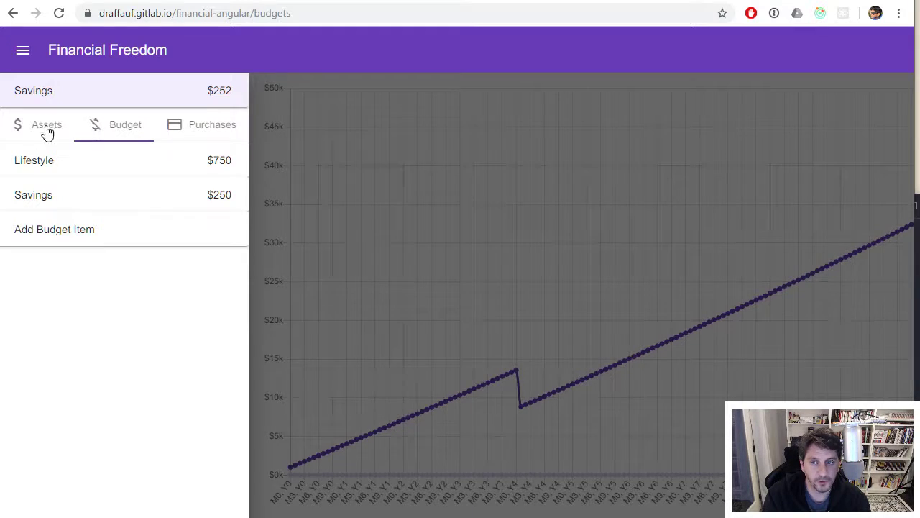
Open the Italy Trip purchase and start moving it earlier from month 48
{"action": "left_click", "coordinate": [204, 138]}
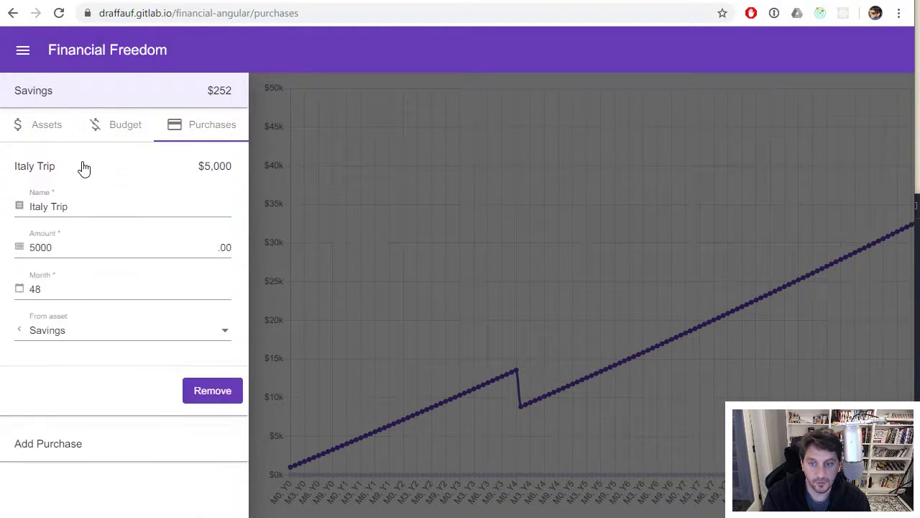
{"action": "left_click", "coordinate": [84, 167]}
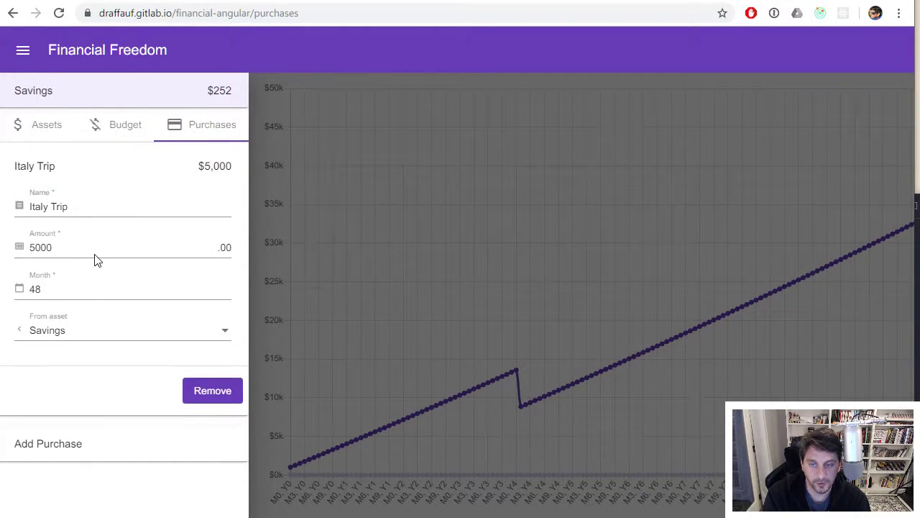
{"action": "left_click", "coordinate": [226, 293]}
{"action": "left_click", "coordinate": [226, 292]}
{"action": "left_click", "coordinate": [226, 292]}
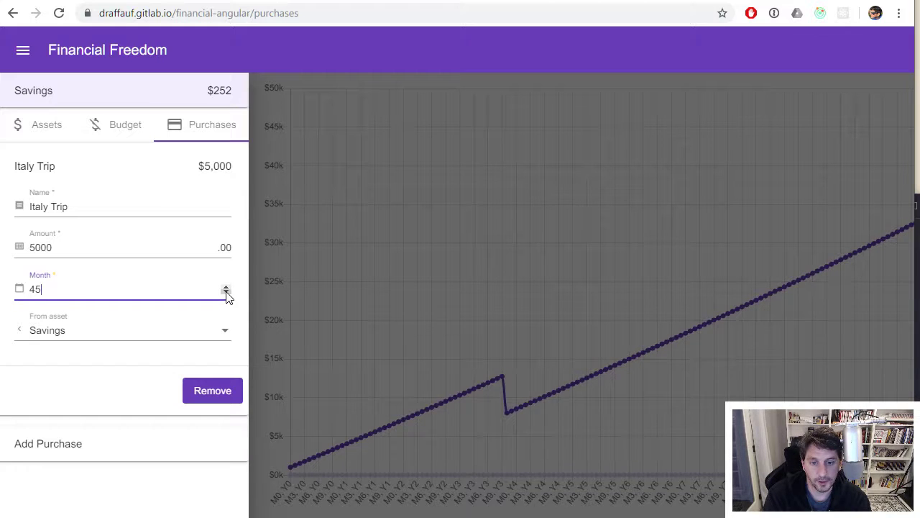
{"action": "left_click", "coordinate": [225, 292]}
{"action": "left_click", "coordinate": [226, 293]}
{"action": "left_click", "coordinate": [225, 293]}
{"action": "left_click", "coordinate": [226, 292]}
{"action": "left_click", "coordinate": [225, 293]}
{"action": "left_click", "coordinate": [226, 292]}
{"action": "left_click", "coordinate": [226, 293]}
{"action": "left_click", "coordinate": [226, 293]}
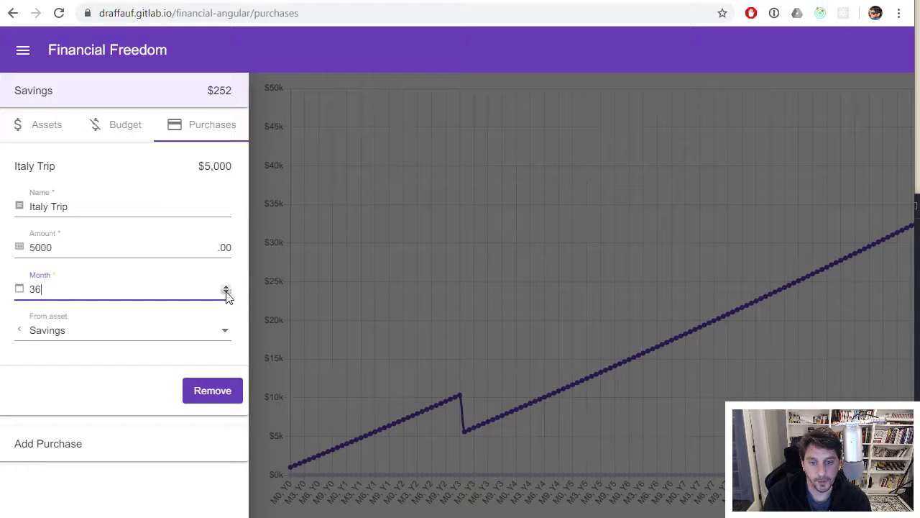
{"action": "left_click", "coordinate": [226, 293]}
{"action": "left_click", "coordinate": [225, 293]}
{"action": "left_click", "coordinate": [226, 292]}
{"action": "left_click", "coordinate": [226, 293]}
{"action": "left_click", "coordinate": [225, 292]}
{"action": "left_click", "coordinate": [226, 292]}
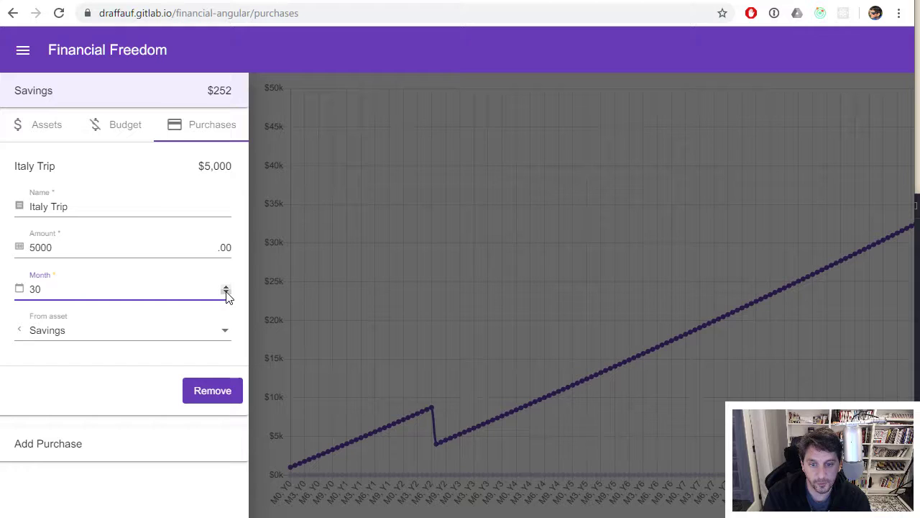
Keep stepping the Italy Trip earlier until its month reads 18
{"action": "left_click", "coordinate": [226, 292]}
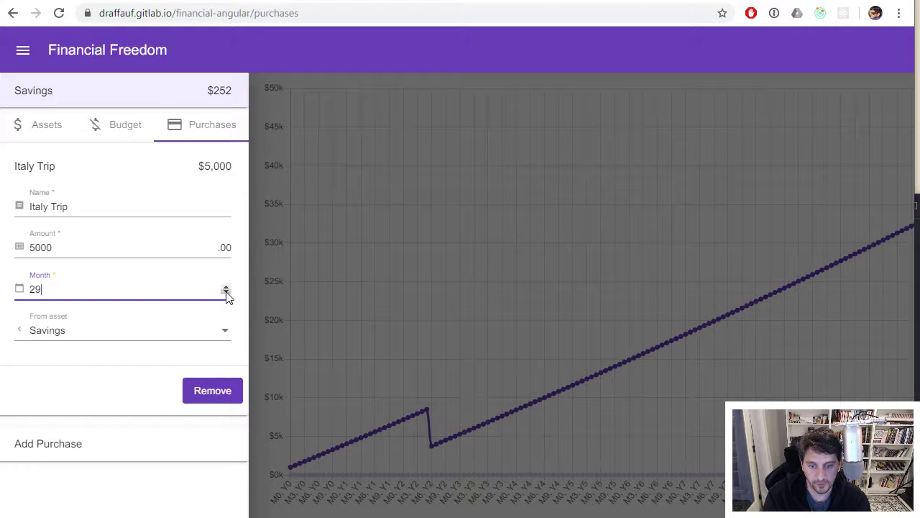
{"action": "left_click", "coordinate": [226, 293]}
{"action": "left_click", "coordinate": [226, 293]}
{"action": "left_click", "coordinate": [225, 293]}
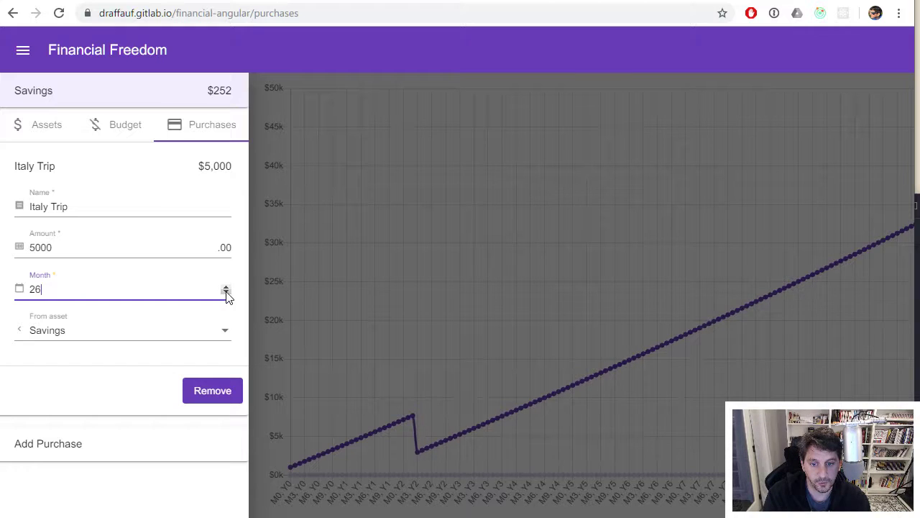
{"action": "left_click", "coordinate": [225, 293]}
{"action": "left_click", "coordinate": [226, 292]}
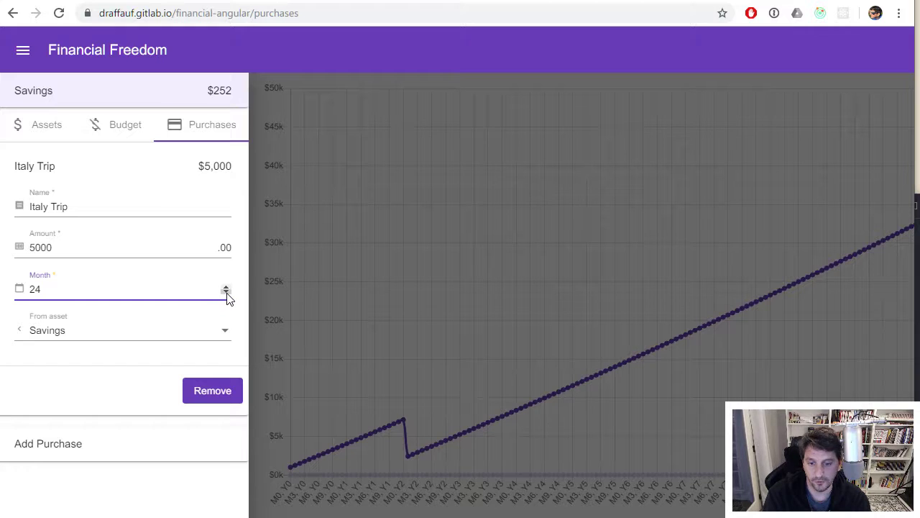
{"action": "left_click", "coordinate": [226, 293]}
{"action": "left_click", "coordinate": [226, 293]}
{"action": "left_click", "coordinate": [227, 293]}
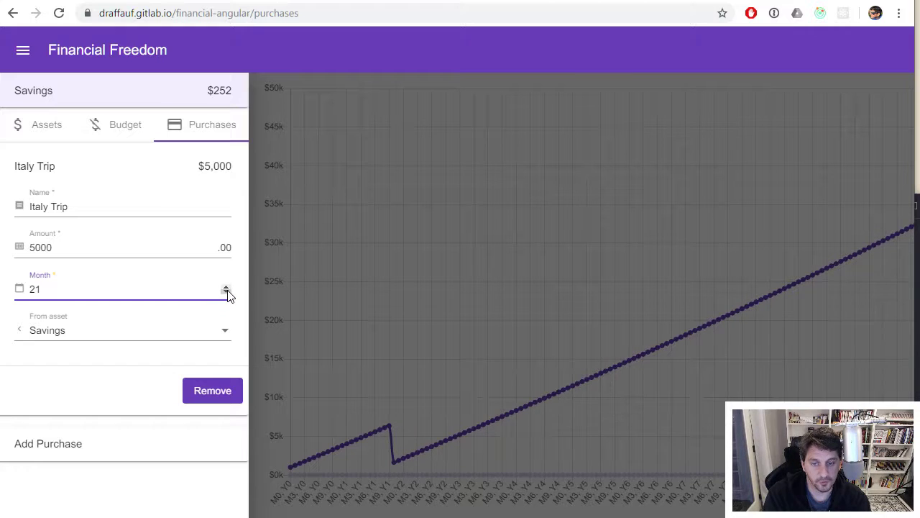
{"action": "left_click", "coordinate": [226, 293]}
{"action": "left_click", "coordinate": [227, 293]}
{"action": "left_click", "coordinate": [226, 293]}
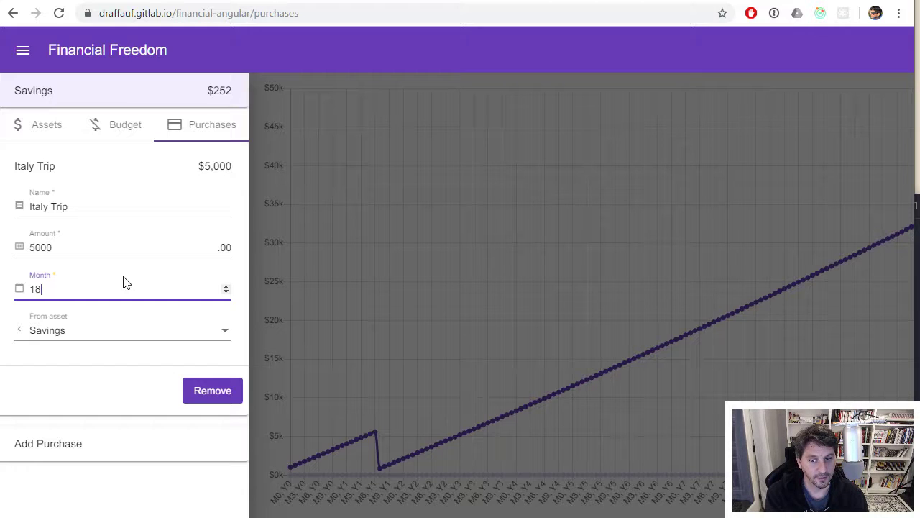
Change the Lifestyle budget amount from 750 to 690
{"action": "left_click", "coordinate": [138, 124]}
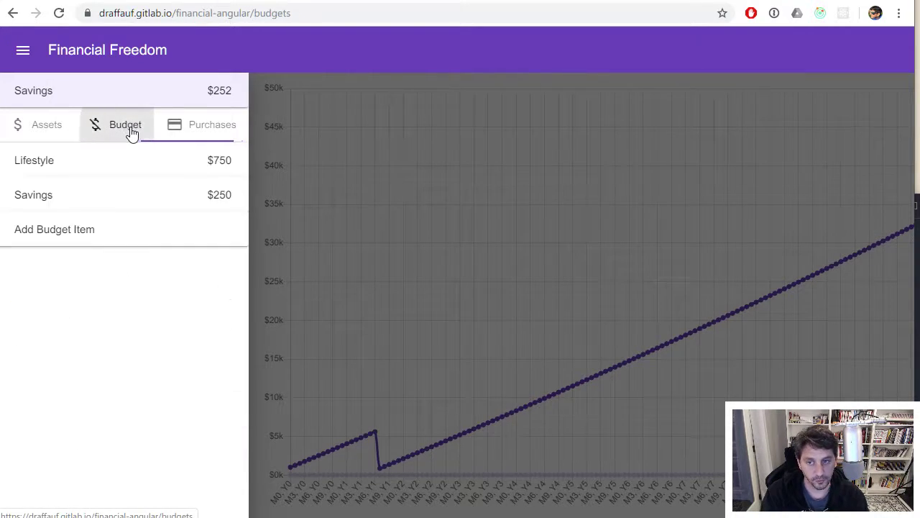
{"action": "left_click", "coordinate": [83, 168]}
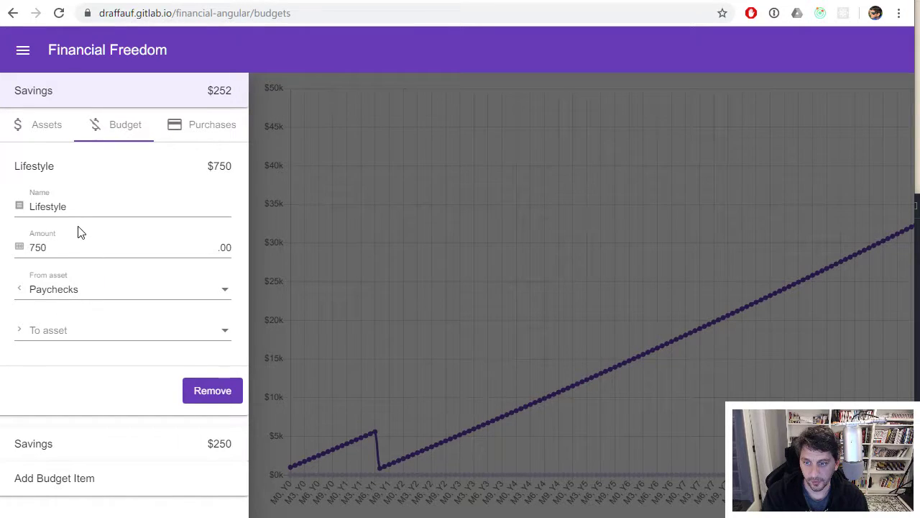
{"action": "left_click", "coordinate": [42, 250]}
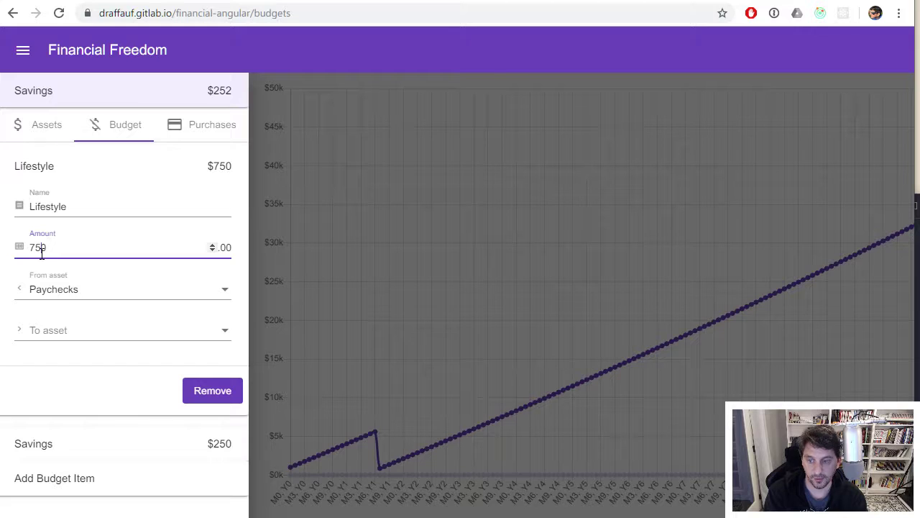
{"action": "key", "text": "BackSpace"}
{"action": "key", "text": "BackSpace"}
{"action": "key", "text": "BackSpace"}
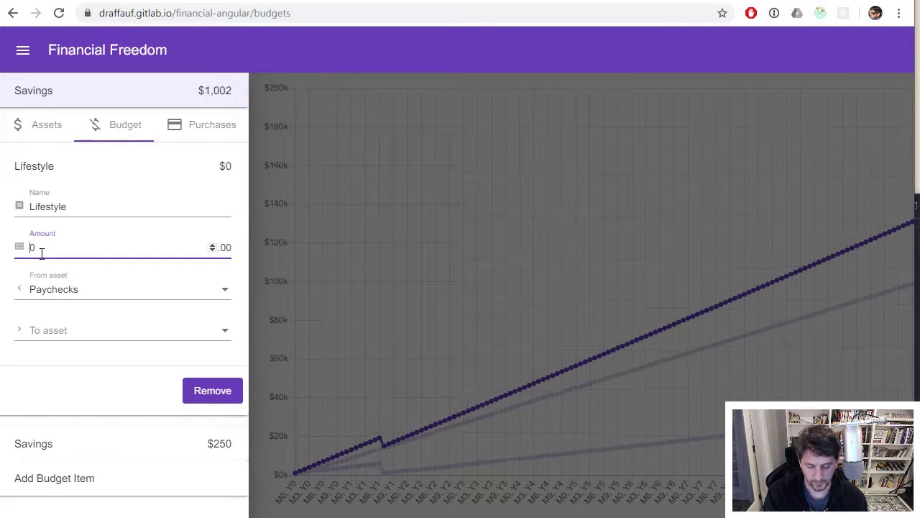
{"action": "type", "text": "690"}
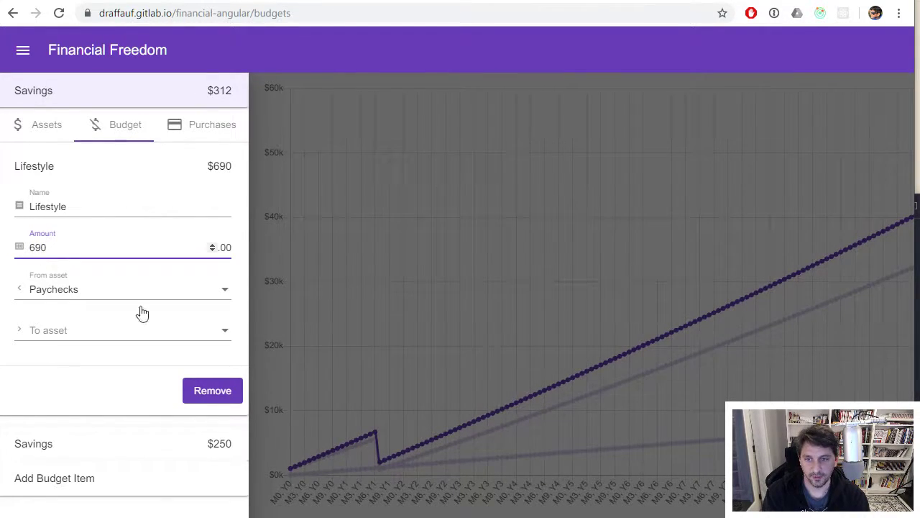
{"action": "left_click", "coordinate": [141, 97]}
{"action": "left_click", "coordinate": [143, 96]}
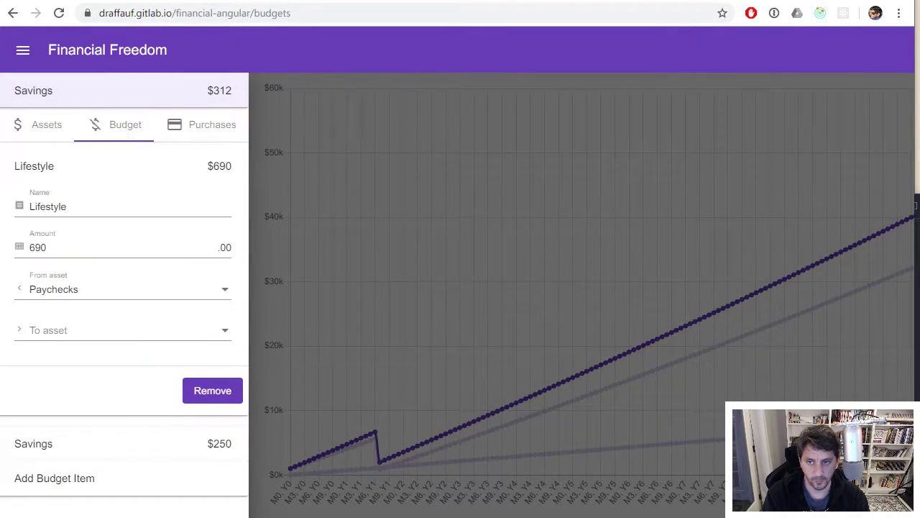
Replace the Savings budget amount of 250 with 310
{"action": "left_click", "coordinate": [105, 165]}
{"action": "left_click", "coordinate": [113, 205]}
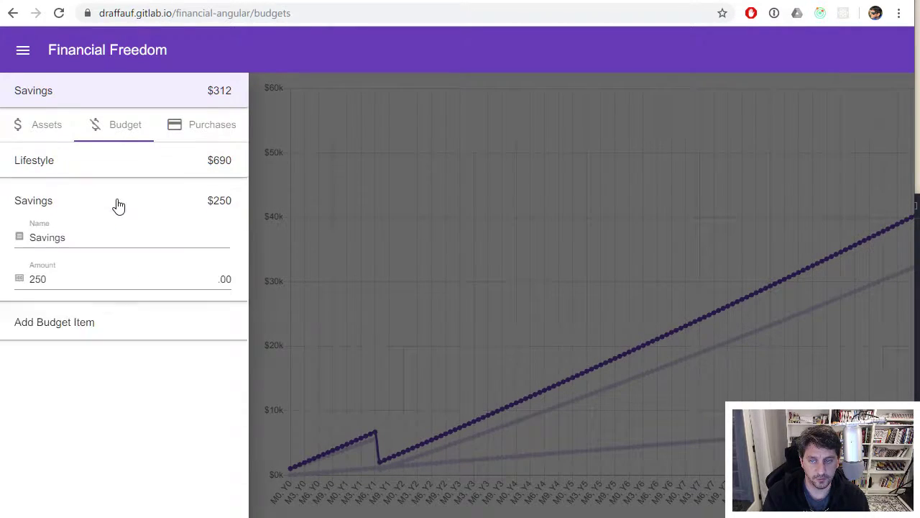
{"action": "double_click", "coordinate": [40, 293]}
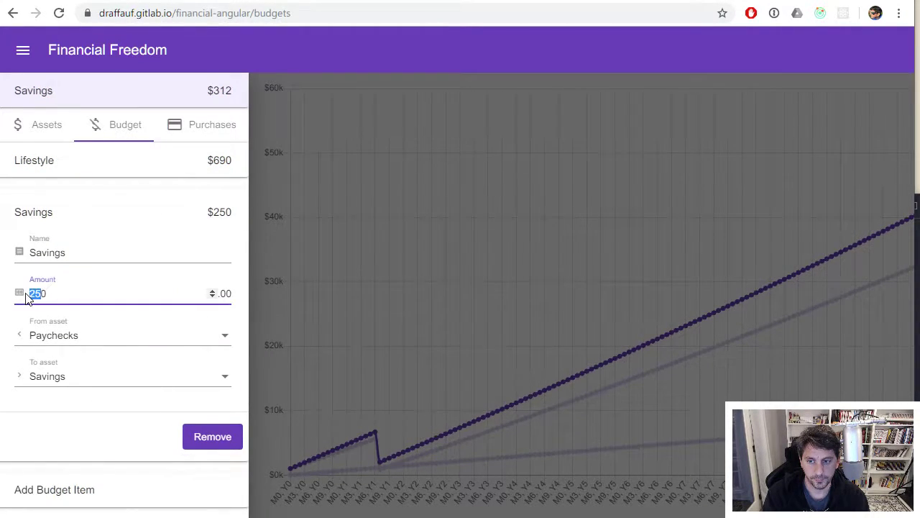
{"action": "type", "text": "310"}
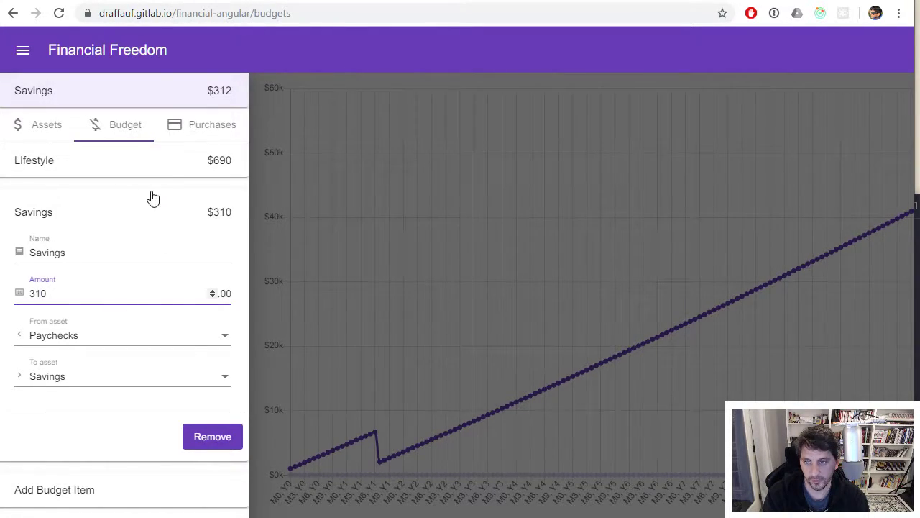
{"action": "left_click", "coordinate": [125, 209]}
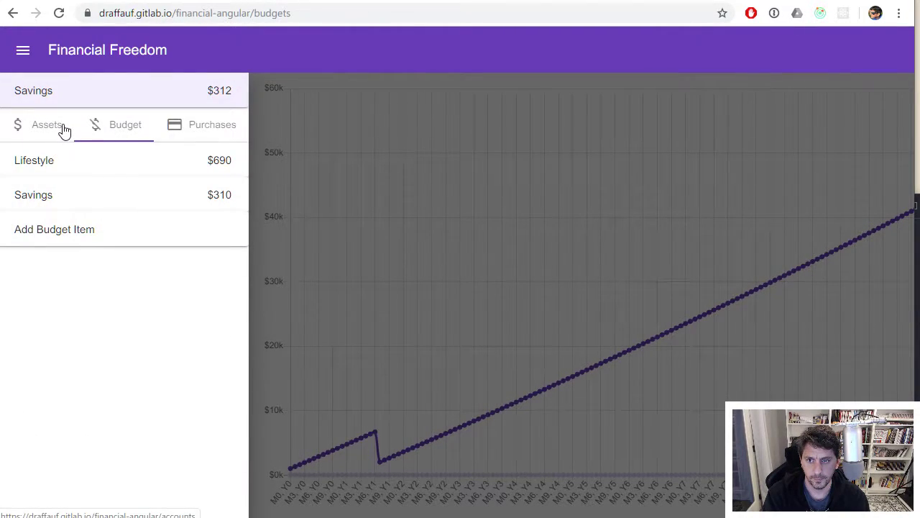
Step the Italy Trip purchase's month down from 18 to 12
{"action": "left_click", "coordinate": [209, 137]}
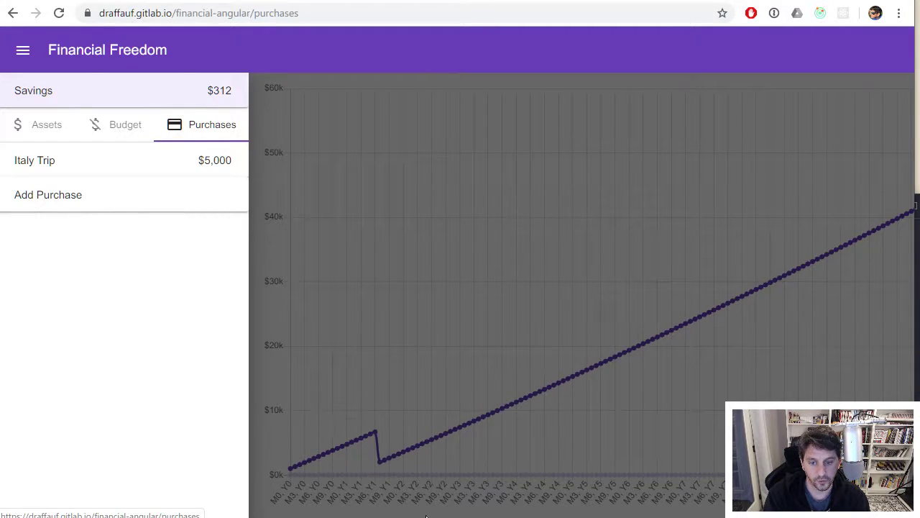
{"action": "left_click", "coordinate": [99, 167]}
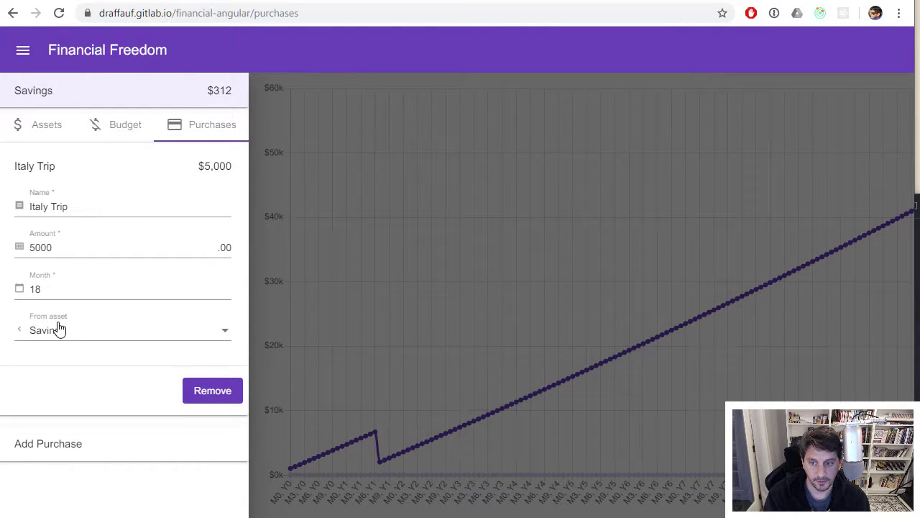
{"action": "left_click", "coordinate": [225, 292]}
{"action": "left_click", "coordinate": [225, 293]}
{"action": "left_click", "coordinate": [225, 293]}
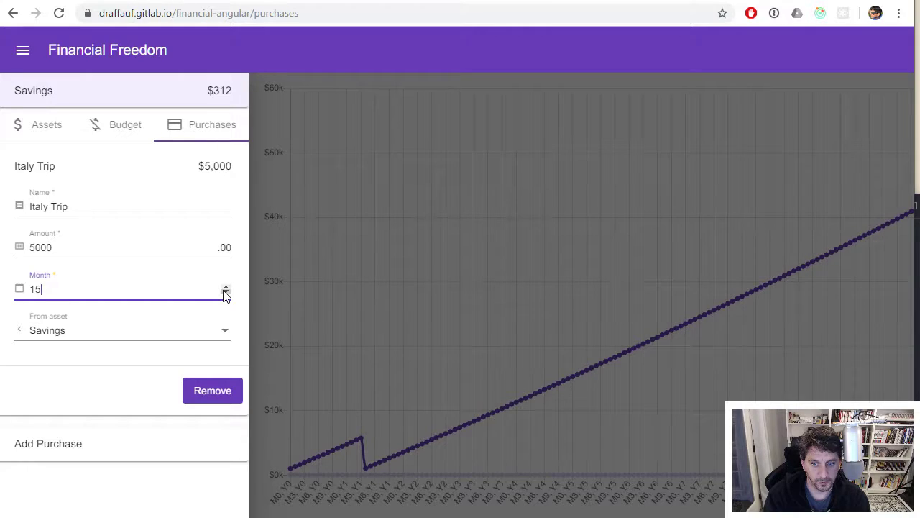
{"action": "left_click", "coordinate": [225, 293]}
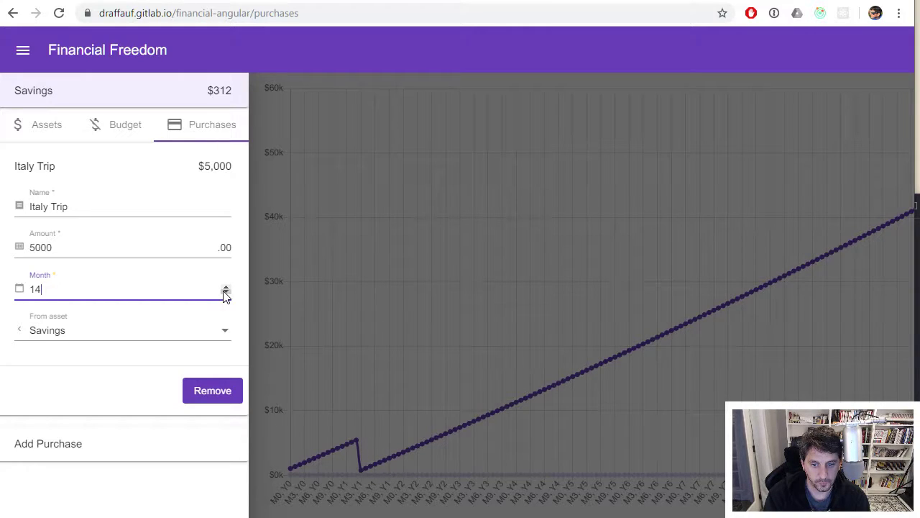
{"action": "left_click", "coordinate": [226, 293]}
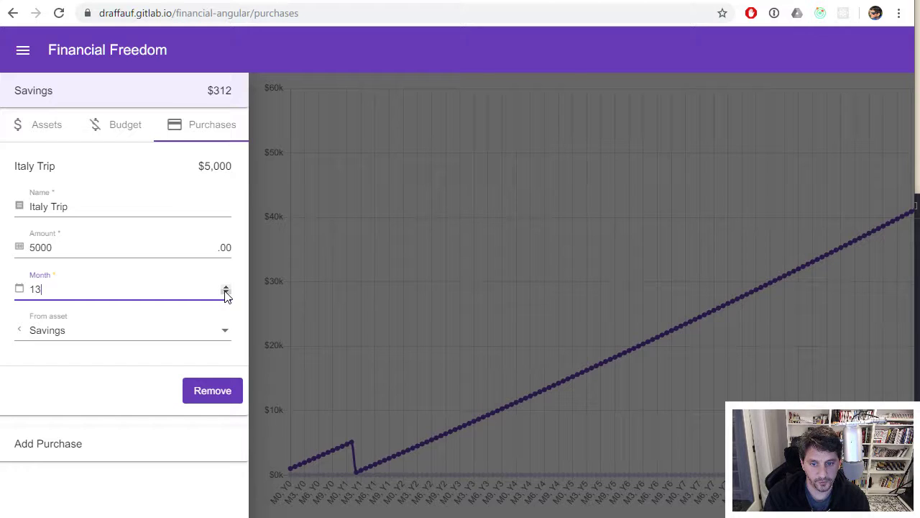
{"action": "left_click", "coordinate": [225, 293]}
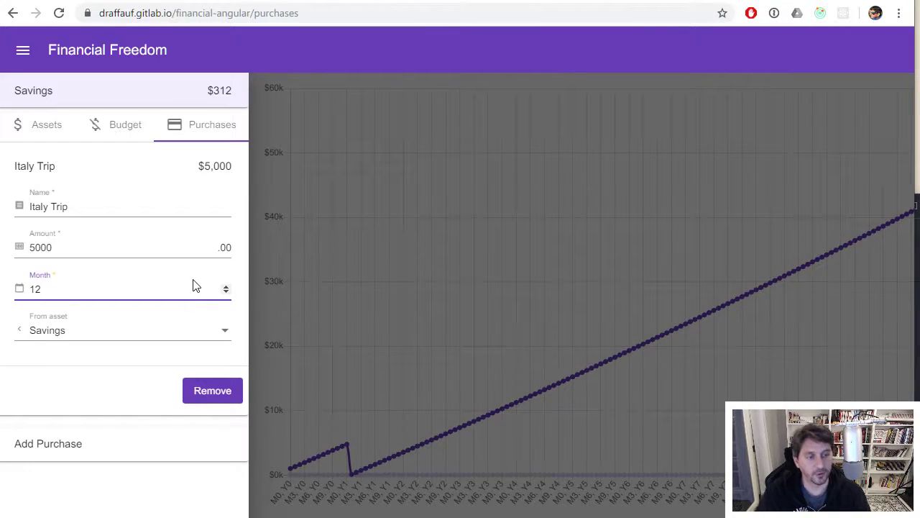